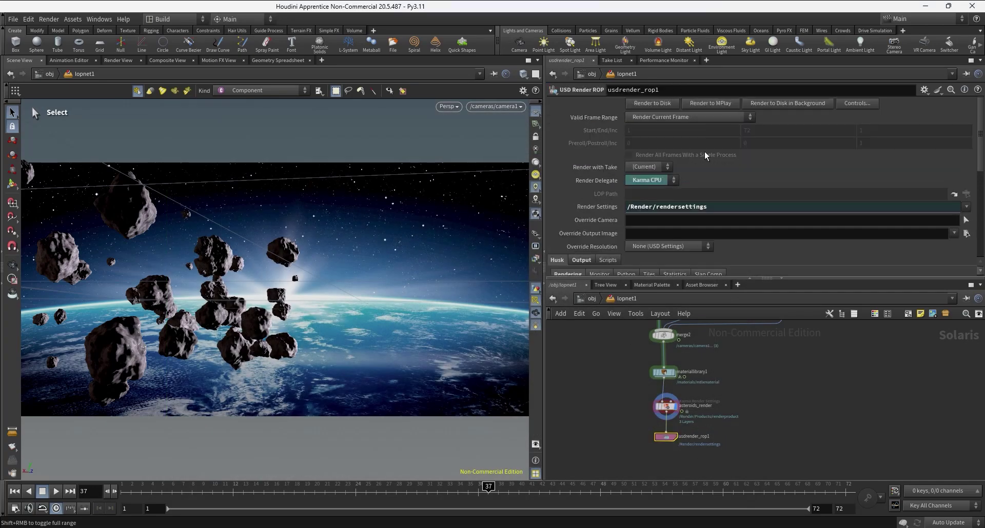
# Preview-render the current asteroid frame in MPlay, then play the animation and stop at frame 37
pyautogui.click(711, 103)
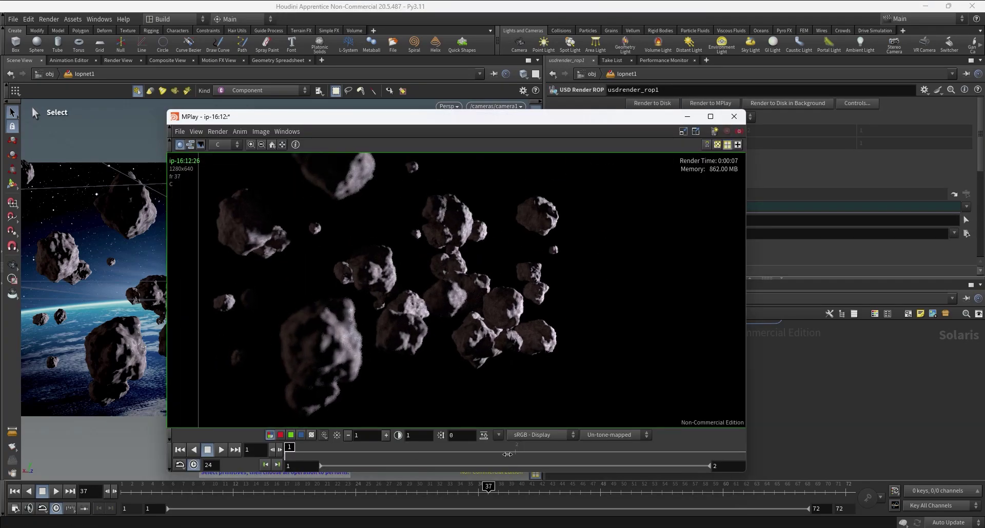
pyautogui.click(674, 177)
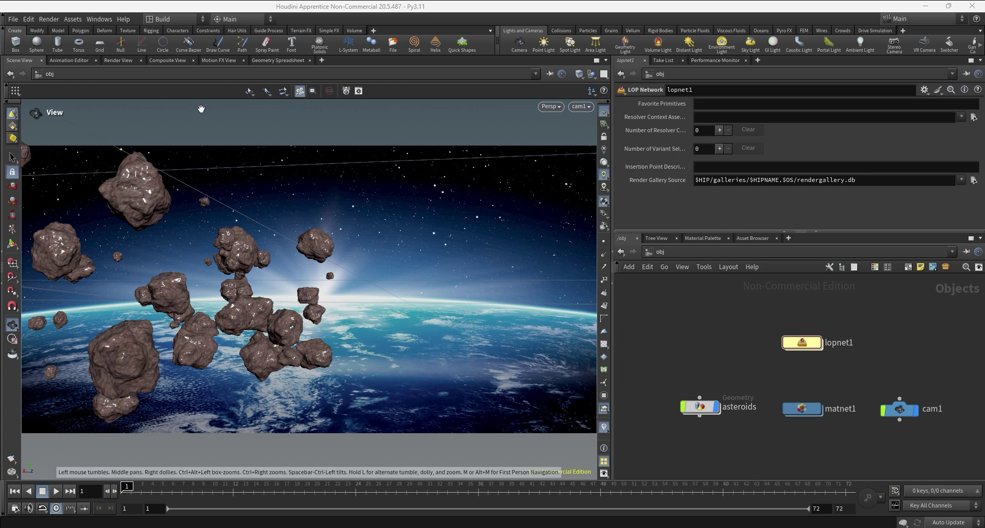
pyautogui.click(56, 492)
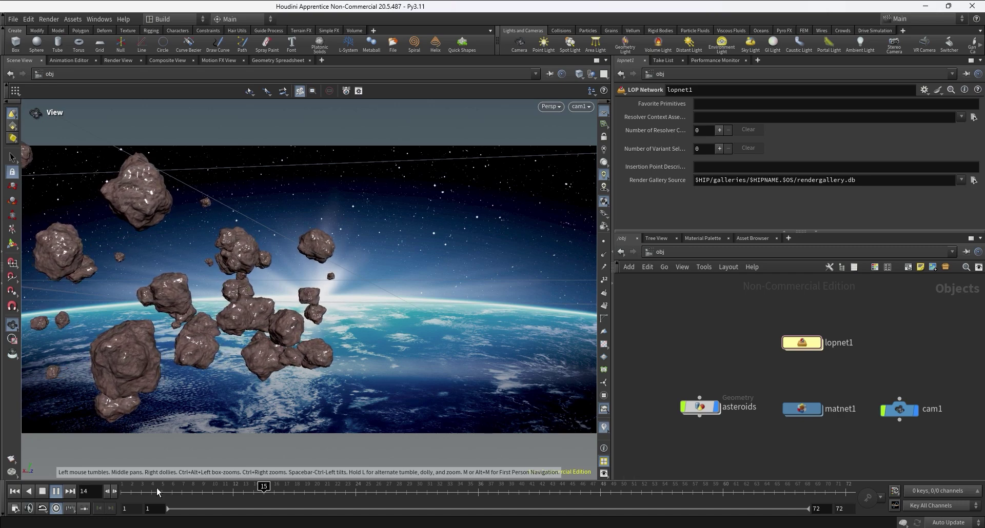
pyautogui.press('Escape')
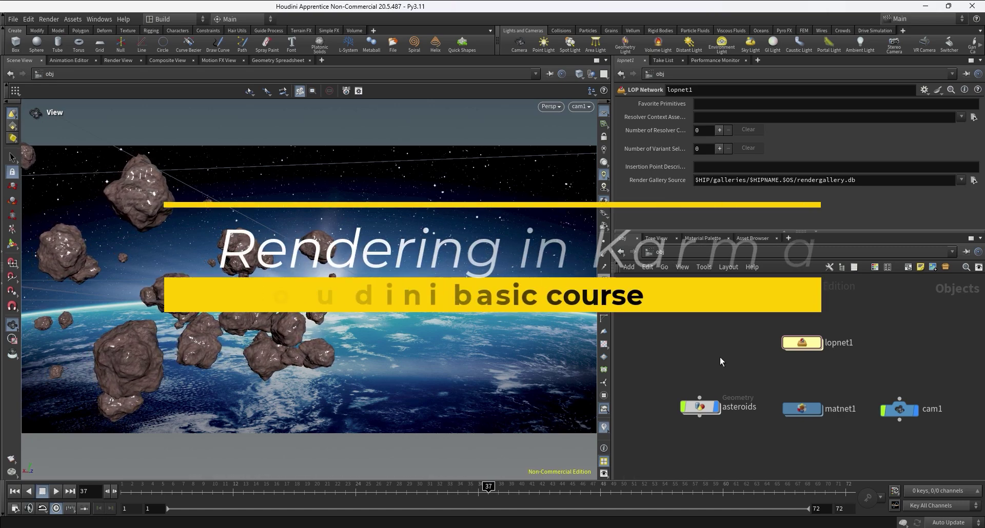
# Inside lopnet1, add Karma Render Settings with its USD render node
pyautogui.doubleClick(801, 343)
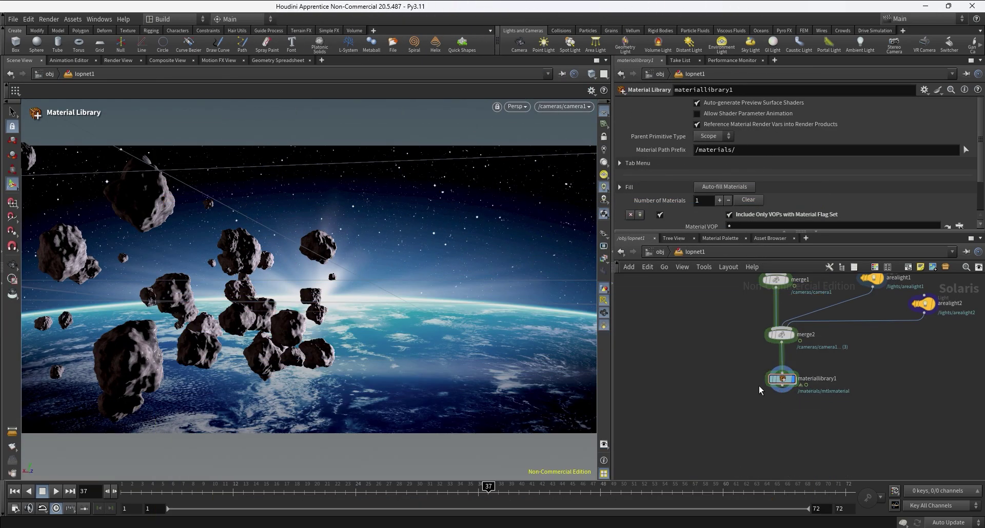
pyautogui.press('Tab')
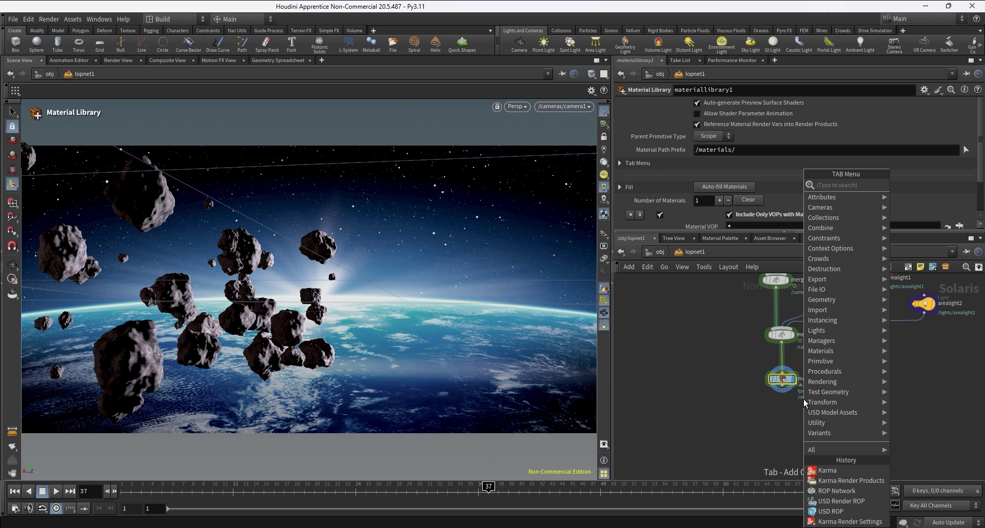
pyautogui.press('Escape')
pyautogui.press('Escape')
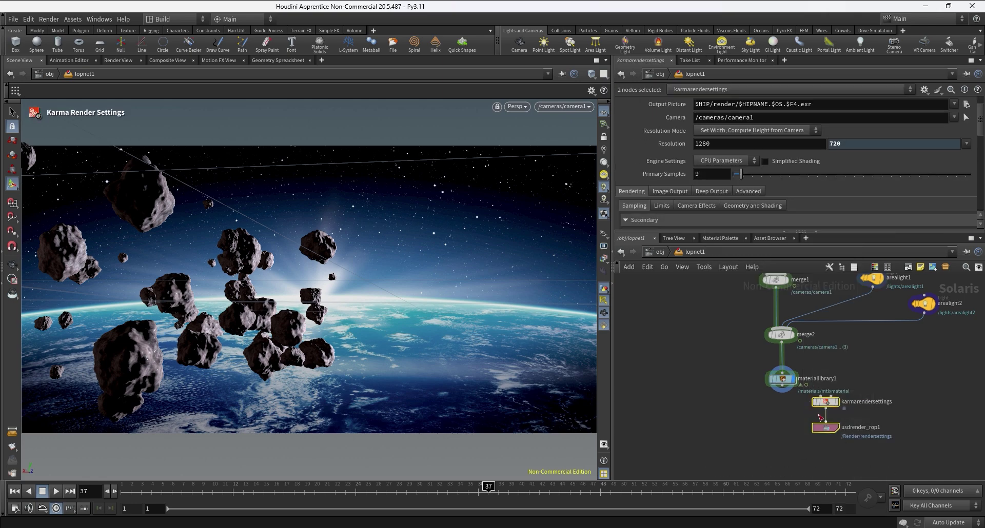
# Line the new nodes up under materiallibrary1, display karmarendersettings, and enlarge the parameter panels
pyautogui.moveTo(815, 402); pyautogui.dragTo(781, 417)
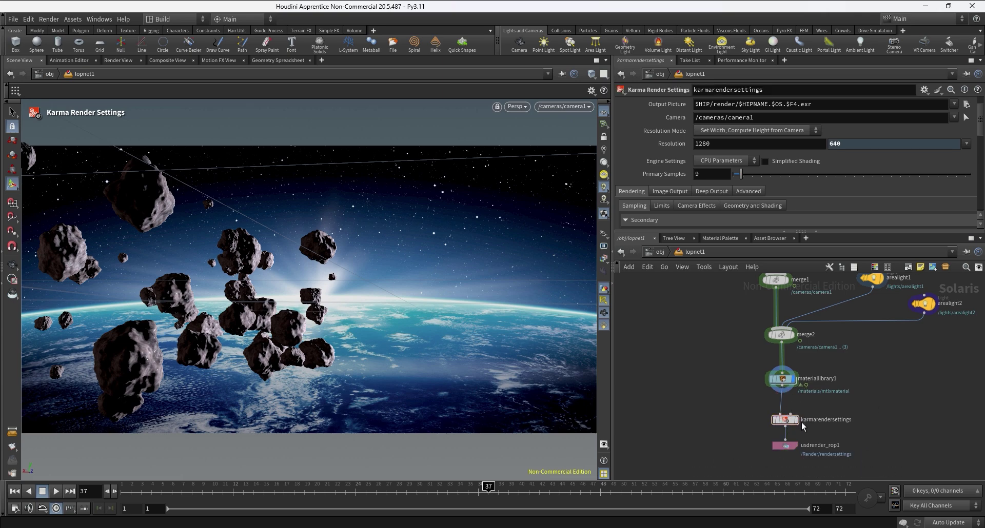
pyautogui.click(795, 420)
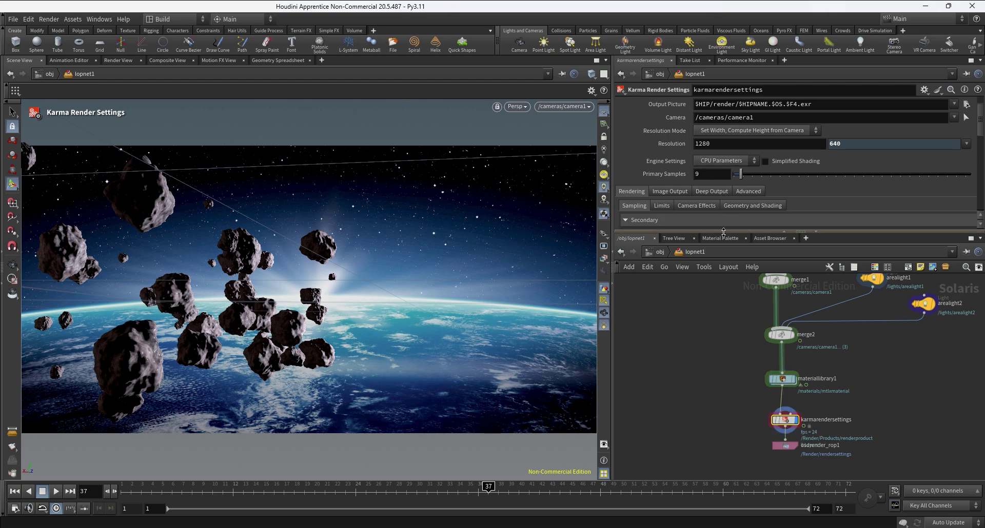
pyautogui.moveTo(723, 232); pyautogui.dragTo(723, 302)
pyautogui.moveTo(612, 250); pyautogui.dragTo(544, 250)
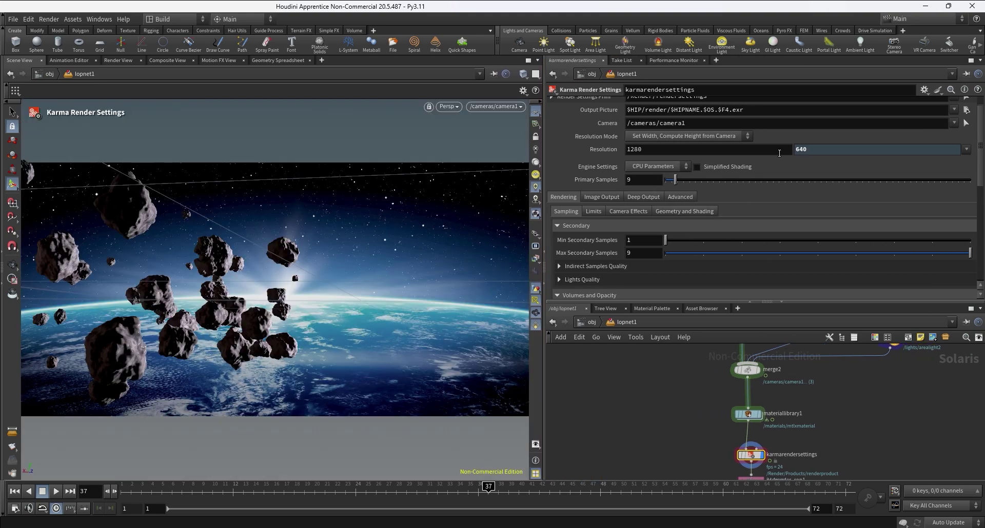
# Place usdrender_rop1 below karmarendersettings and scroll through the Karma sampling settings
pyautogui.press('f')
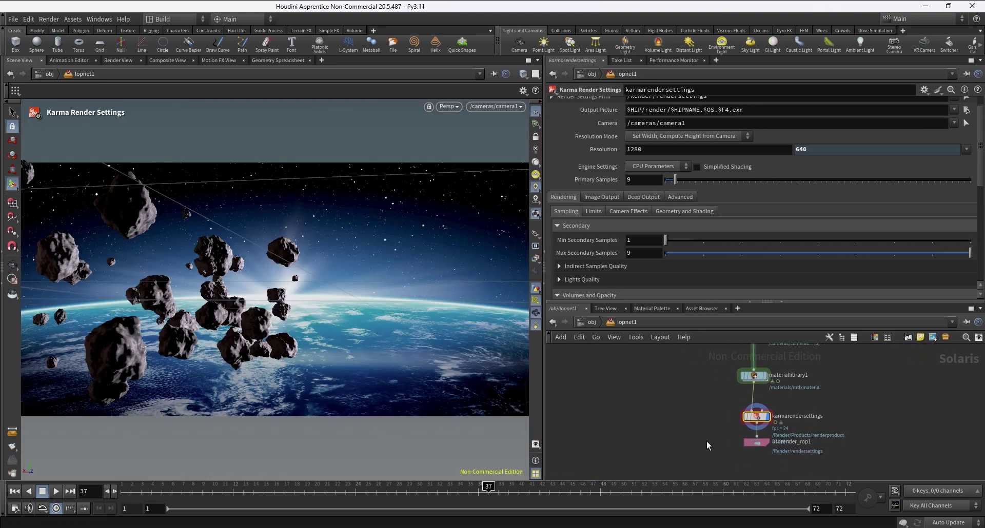
pyautogui.moveTo(759, 442); pyautogui.dragTo(758, 453)
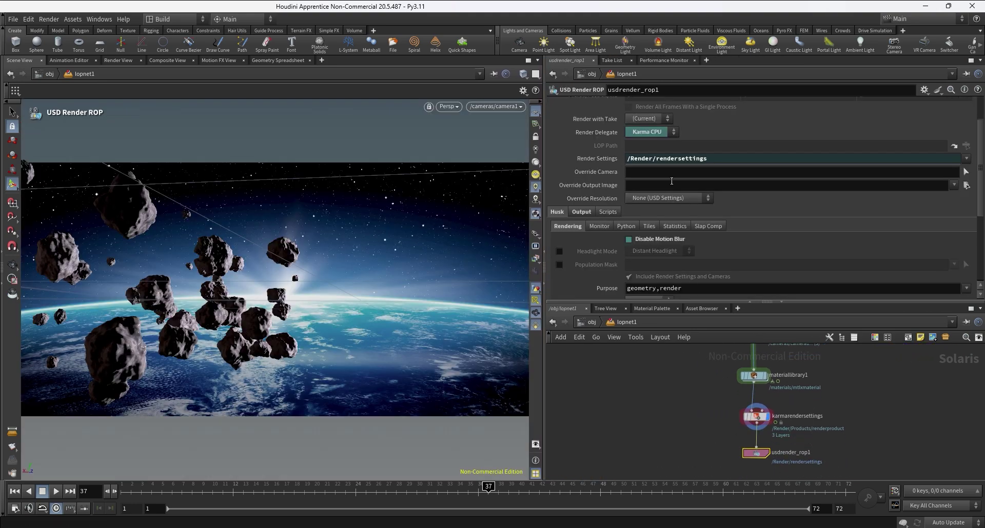
pyautogui.scroll(1, 655, 144)
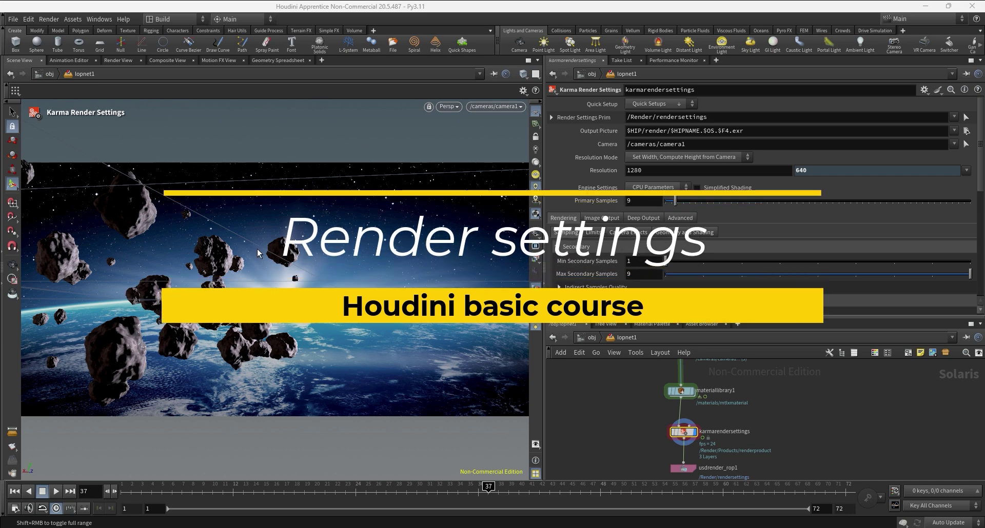
pyautogui.scroll(-3, 642, 233)
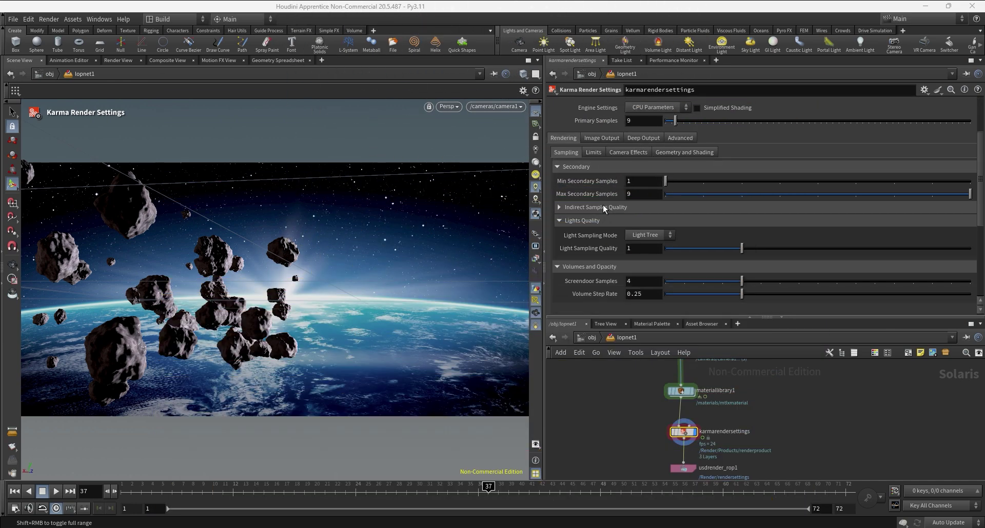
# Review the Image Output, Deep Output and Advanced tabs, then return to Rendering
pyautogui.click(602, 138)
pyautogui.click(643, 137)
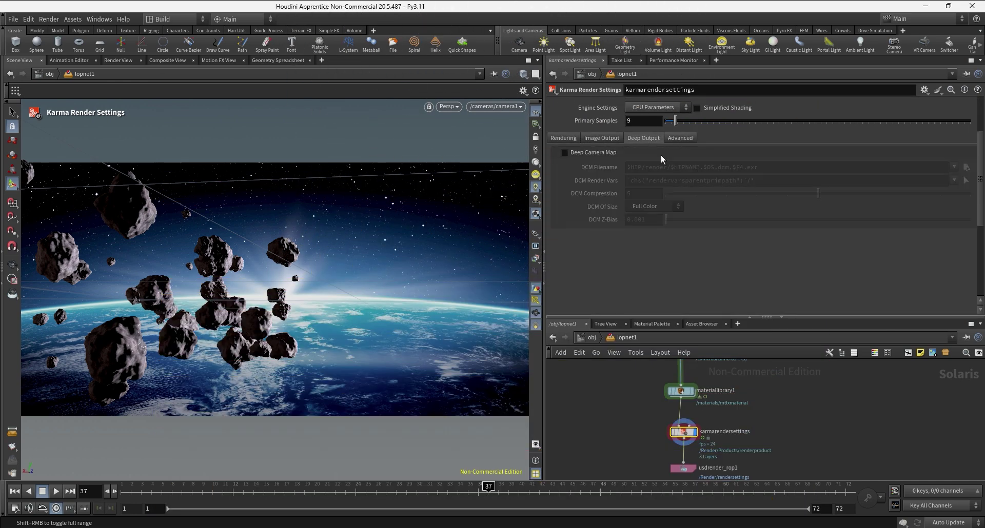
pyautogui.click(602, 137)
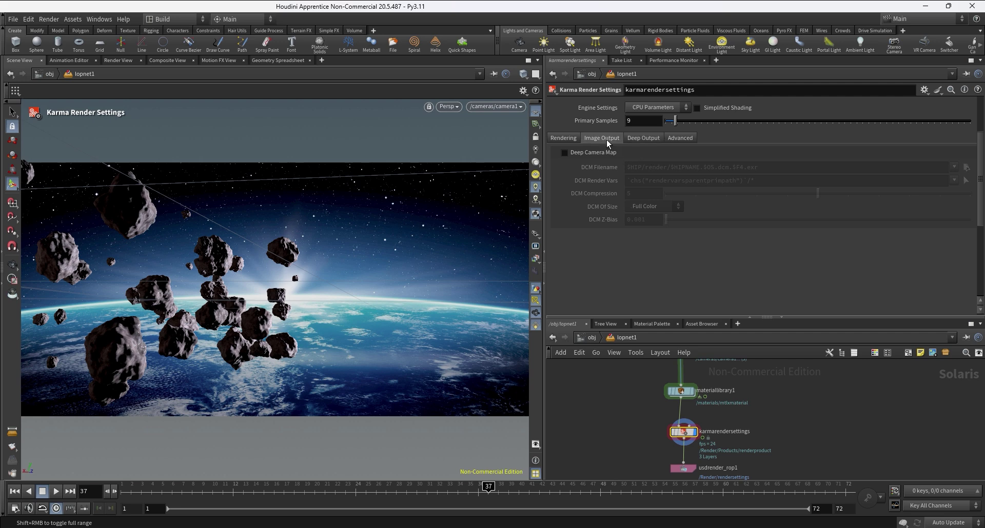
pyautogui.click(679, 138)
pyautogui.click(563, 138)
pyautogui.scroll(3, 737, 178)
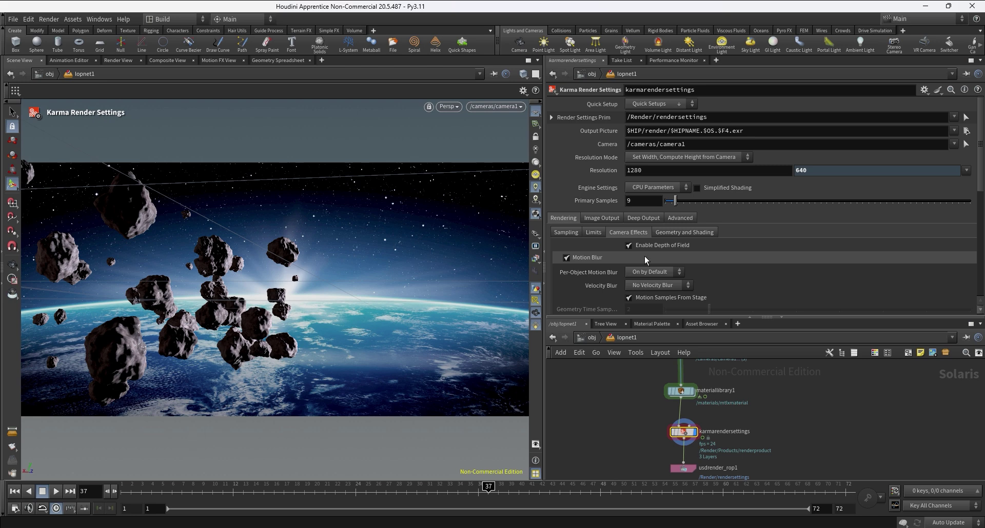
# Edit Output Picture to $HIP/render/$OS/$OS.$F4.exr, replacing HIPNAME with OS and the dot with a slash
pyautogui.moveTo(747, 131); pyautogui.dragTo(603, 131)
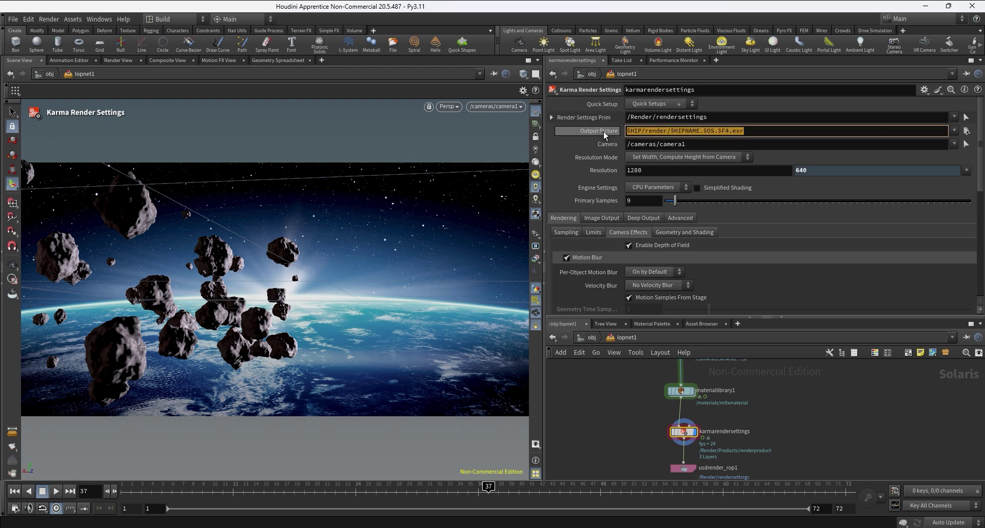
pyautogui.click(766, 133)
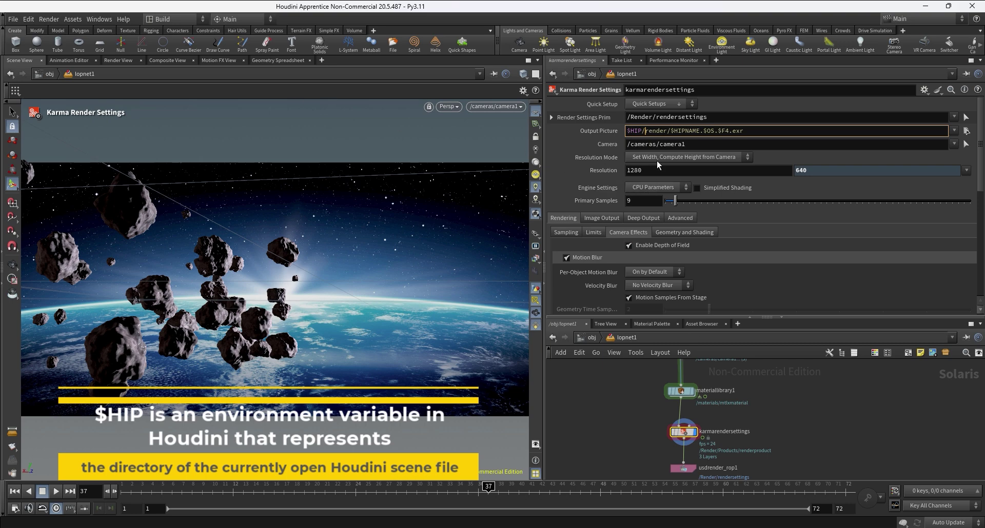
pyautogui.moveTo(648, 132); pyautogui.dragTo(749, 131)
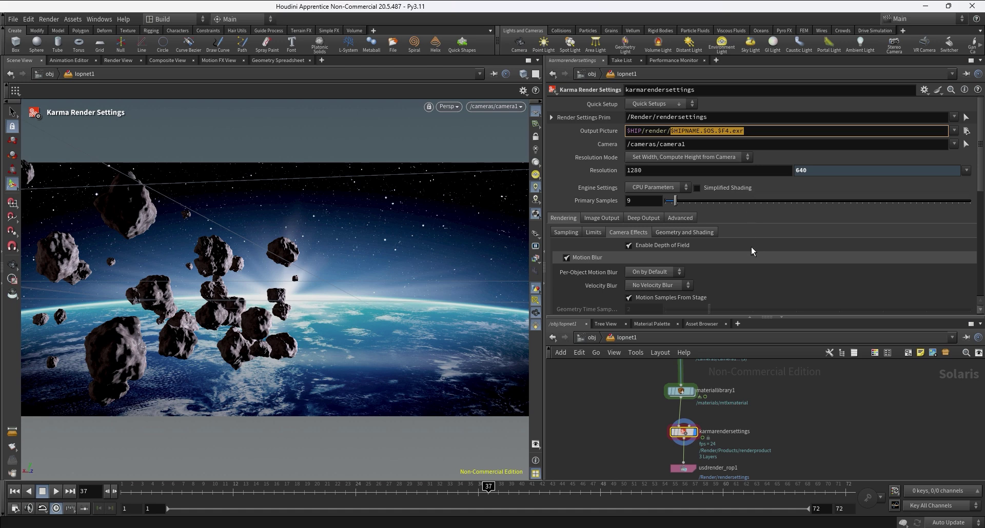
pyautogui.click(730, 131)
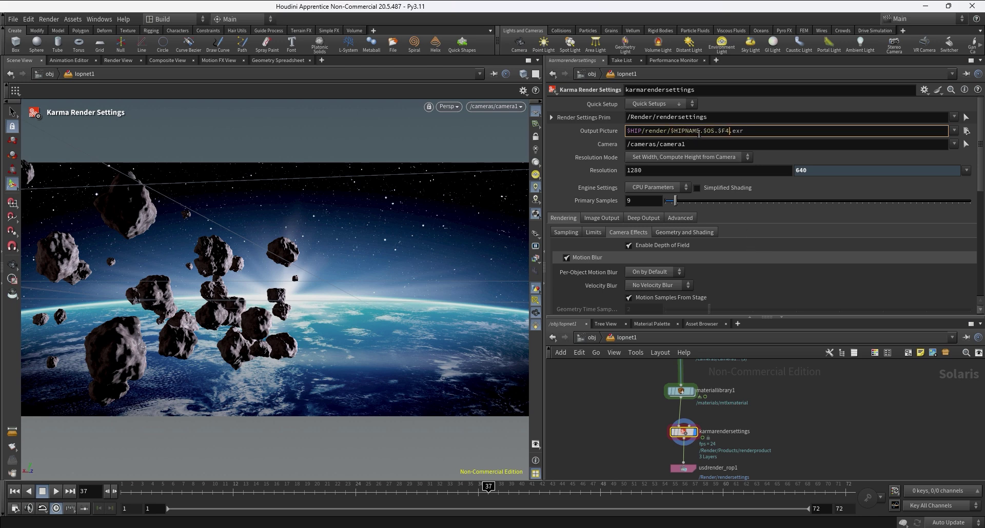
pyautogui.moveTo(700, 132); pyautogui.dragTo(674, 139)
pyautogui.write('OS')
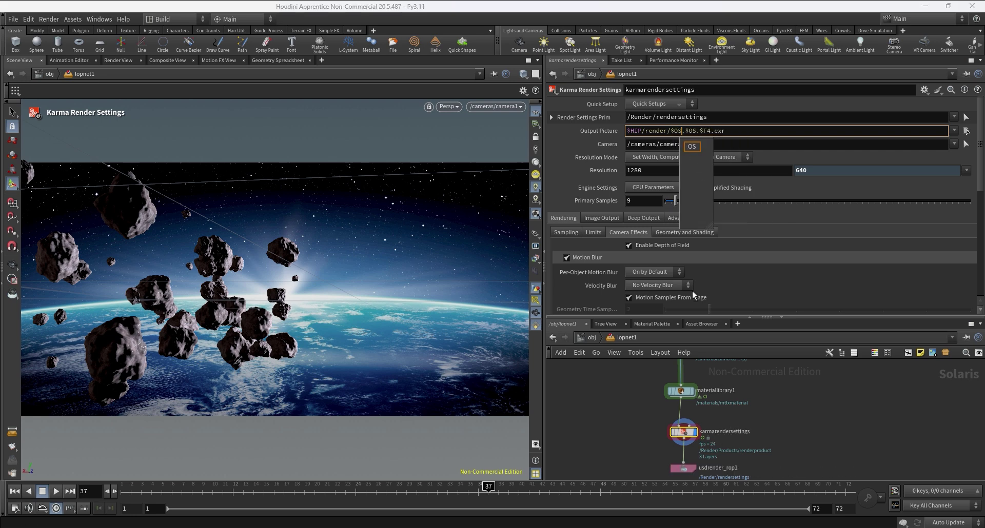
pyautogui.press('Delete')
pyautogui.write('/')
pyautogui.press('Return')
pyautogui.moveTo(630, 376); pyautogui.dragTo(617, 396, button='middle')
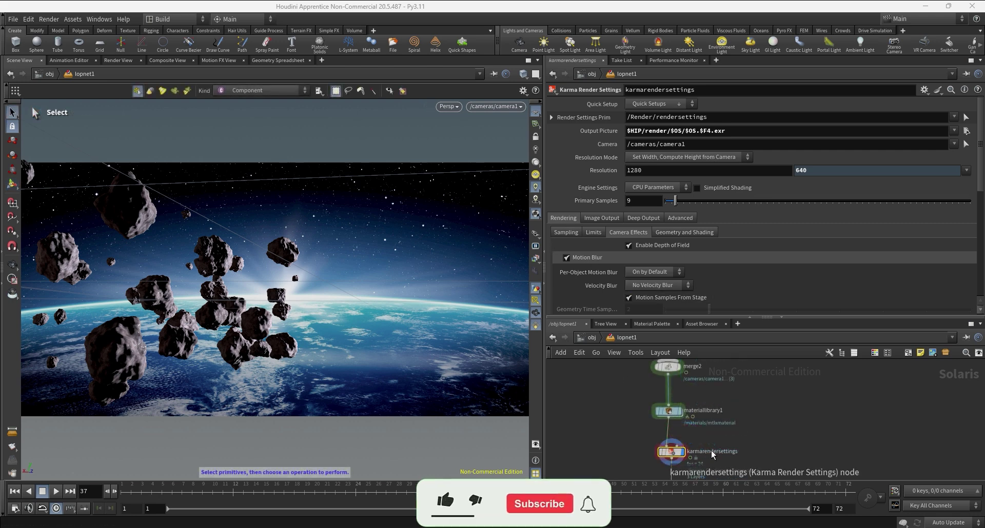
# Give the karmarendersettings node the name asteroids_render so $OS resolves to it
pyautogui.moveTo(689, 456)
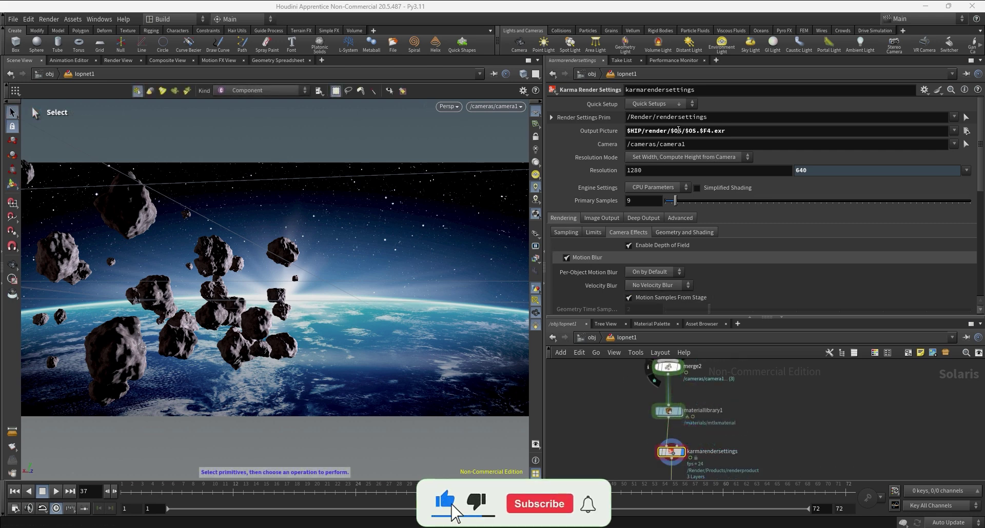
pyautogui.doubleClick(719, 452)
pyautogui.write('aste')
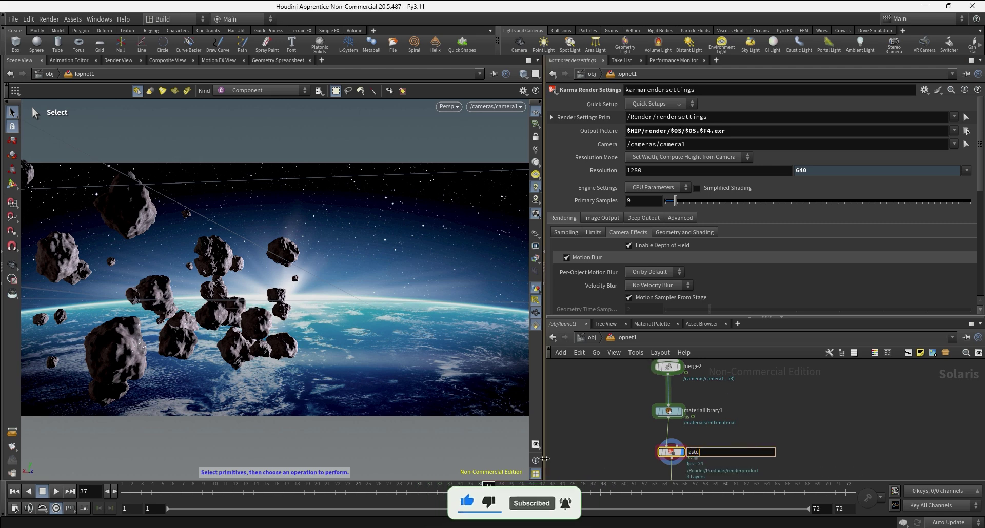
pyautogui.write('roids_render')
pyautogui.press('Return')
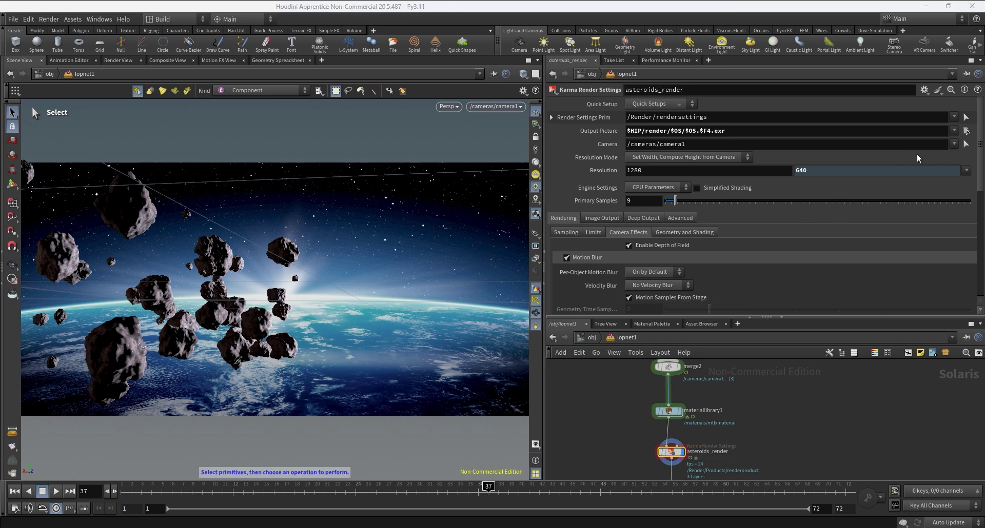
pyautogui.scroll(3, 770, 395)
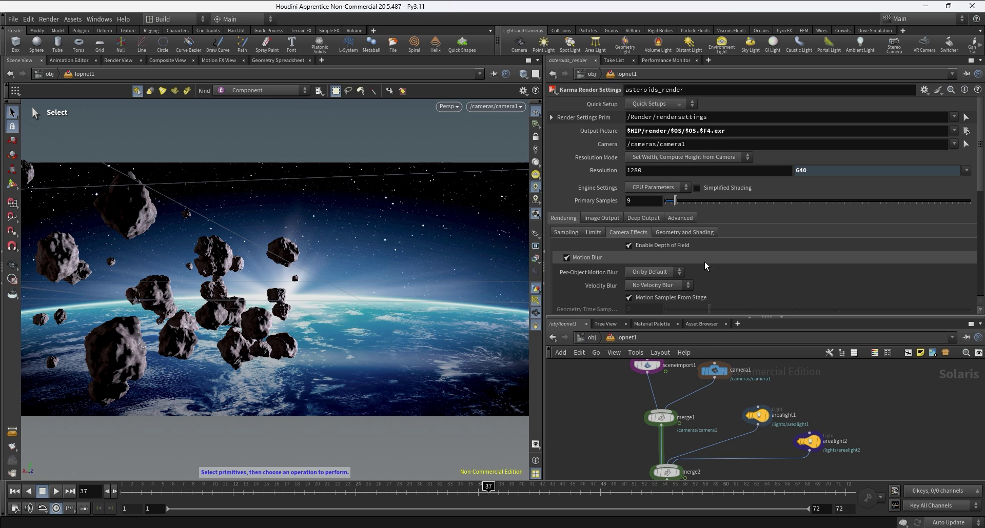
# Set Resolution Mode to 'Set Width, Compute Height from Camera', keeping the 1280 width
pyautogui.moveTo(744, 459); pyautogui.dragTo(765, 367, button='middle')
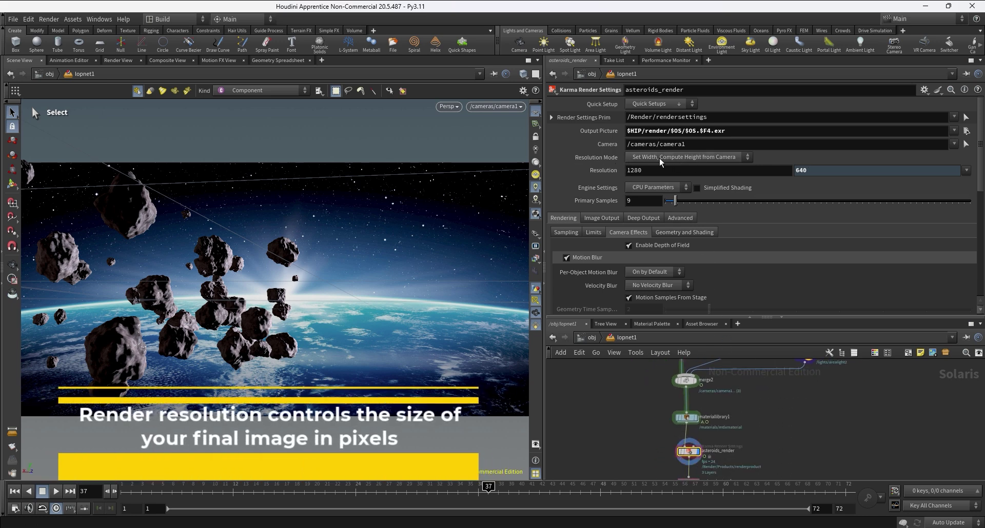
pyautogui.moveTo(737, 354); pyautogui.dragTo(725, 390, button='middle')
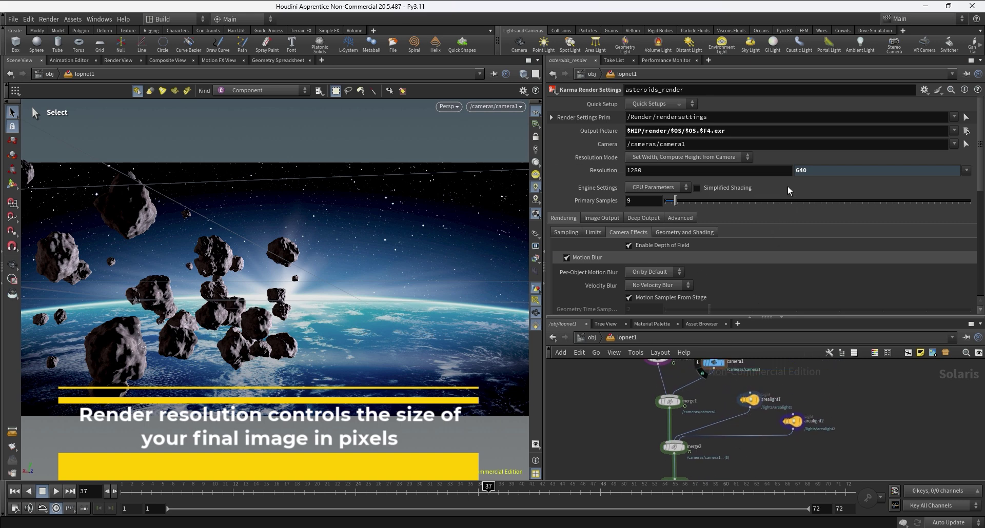
pyautogui.click(687, 157)
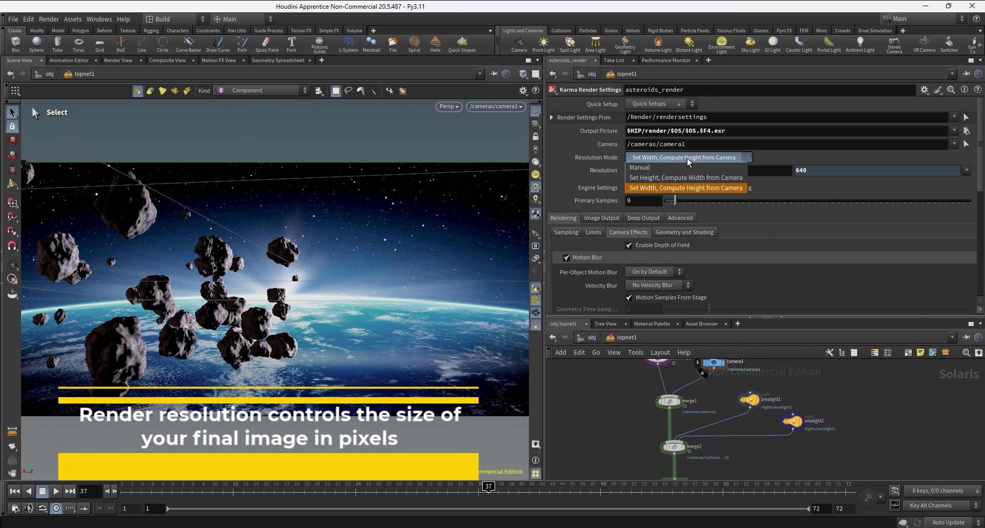
pyautogui.click(684, 166)
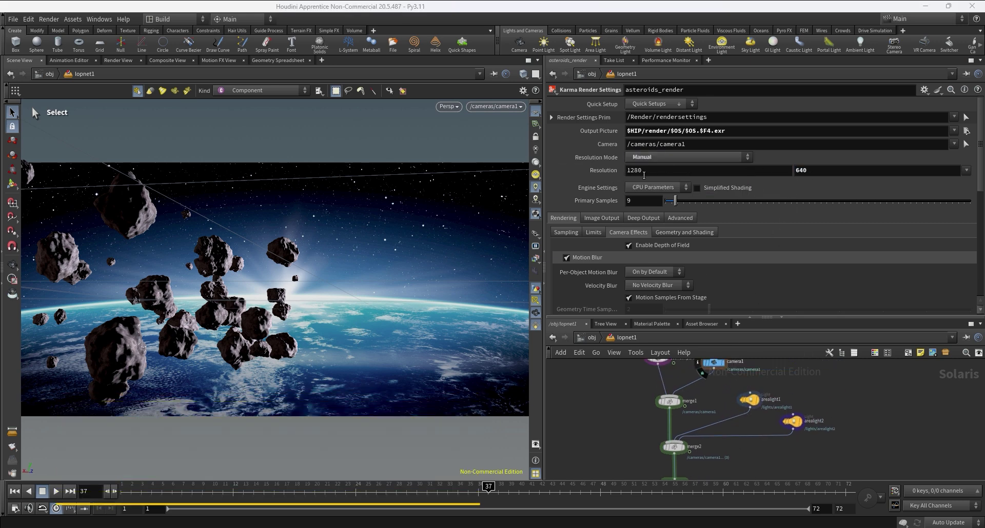
pyautogui.click(663, 172)
pyautogui.click(648, 158)
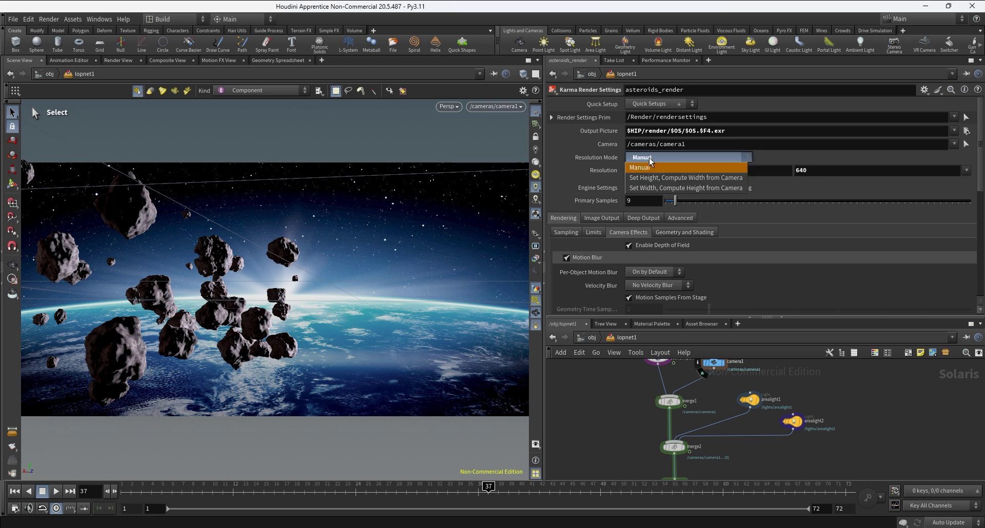
pyautogui.click(648, 188)
pyautogui.click(566, 233)
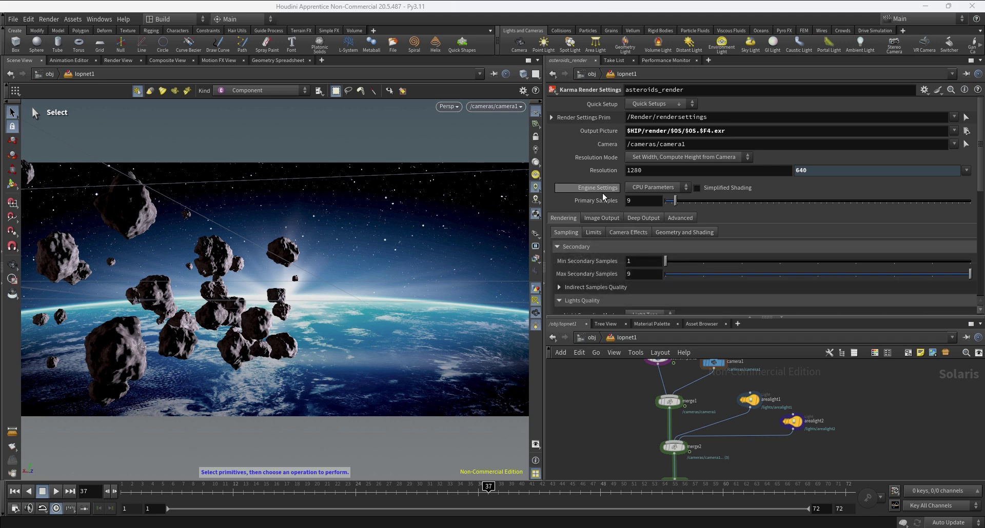
pyautogui.click(652, 188)
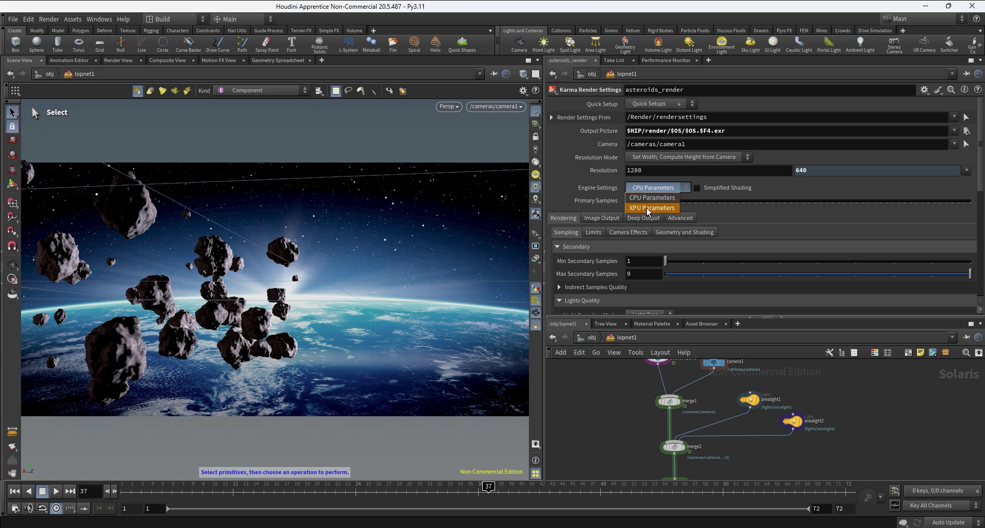
pyautogui.click(649, 198)
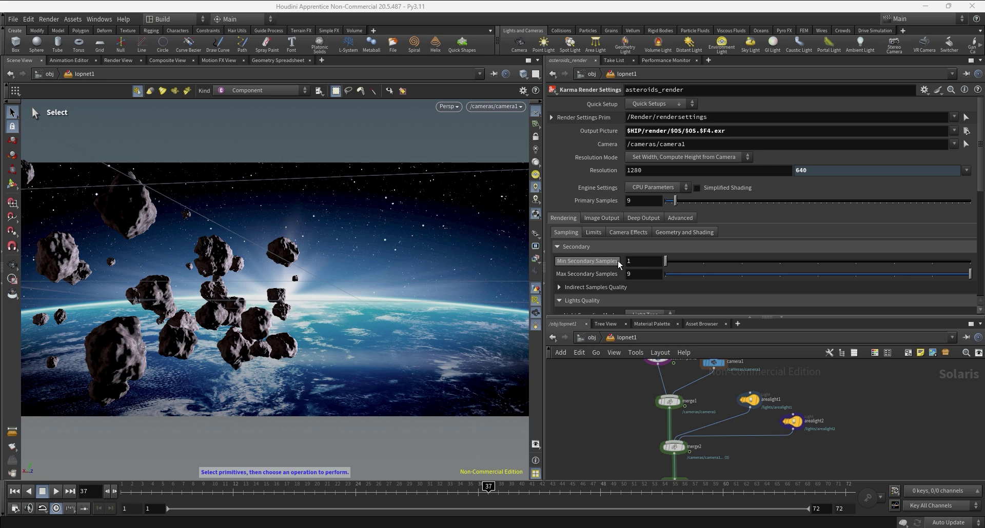
pyautogui.moveTo(617, 263)
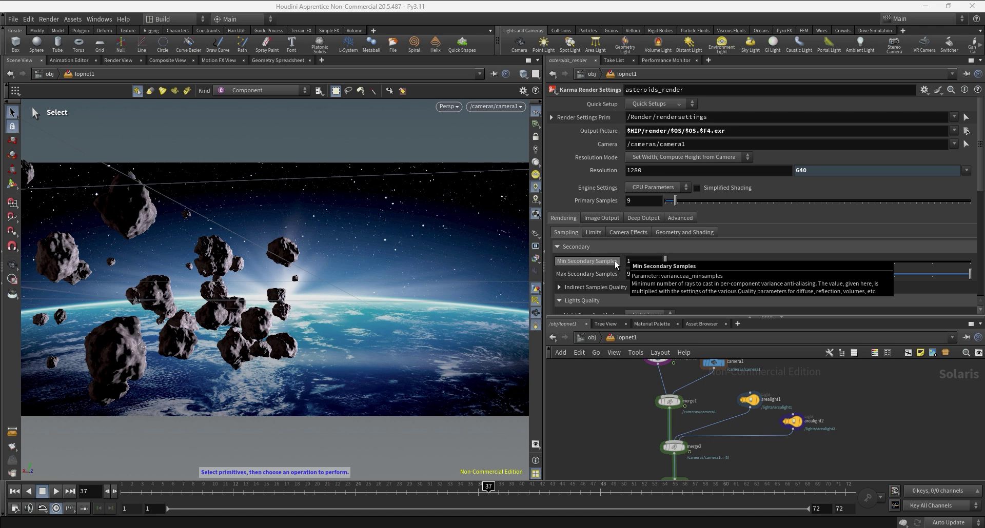
# Home the viewport and sketch magenta camera rays reaching the asteroids
pyautogui.press('h')
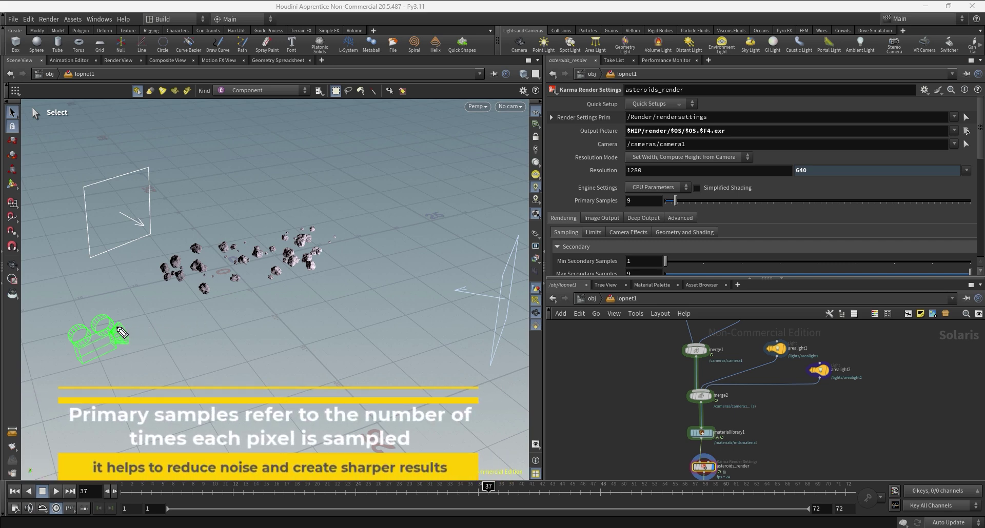
pyautogui.moveTo(118, 328); pyautogui.dragTo(185, 278)
pyautogui.moveTo(126, 328); pyautogui.dragTo(205, 290)
pyautogui.moveTo(131, 332); pyautogui.dragTo(215, 293)
pyautogui.moveTo(128, 334); pyautogui.dragTo(277, 271)
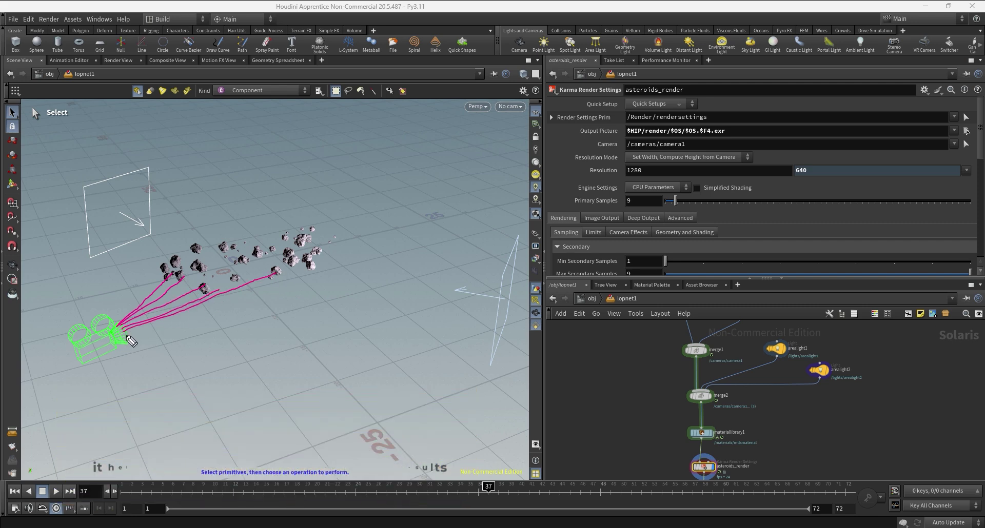
pyautogui.moveTo(130, 335); pyautogui.dragTo(295, 274)
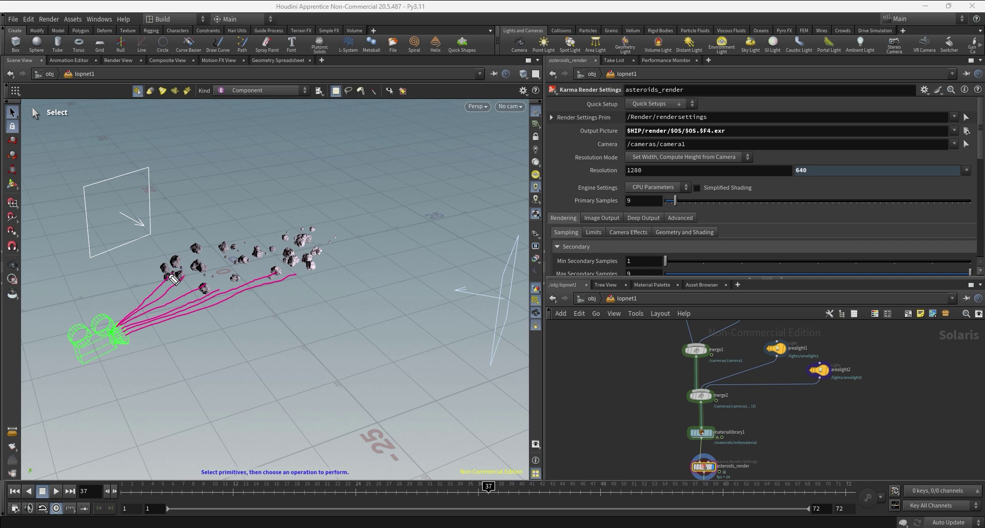
# Sketch yellow secondary rays bouncing away from the asteroids
pyautogui.moveTo(173, 280)
pyautogui.mouseDown()
pyautogui.moveTo(142, 211)
pyautogui.moveTo(137, 221)
pyautogui.moveTo(167, 273)
pyautogui.moveTo(373, 274)
pyautogui.mouseUp()
pyautogui.moveTo(434, 277); pyautogui.dragTo(482, 272)
pyautogui.moveTo(167, 275); pyautogui.dragTo(485, 303)
pyautogui.moveTo(166, 283); pyautogui.dragTo(483, 331)
pyautogui.moveTo(173, 282); pyautogui.dragTo(491, 349)
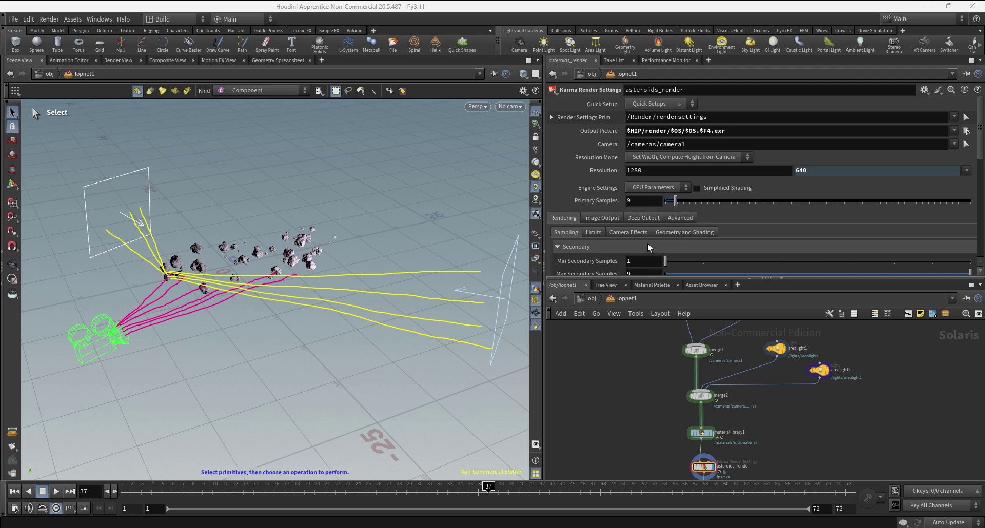
# Turn off Motion Blur under Camera Effects, then bring up usdrender_rop1's Karma CPU settings
pyautogui.scroll(-2, 687, 237)
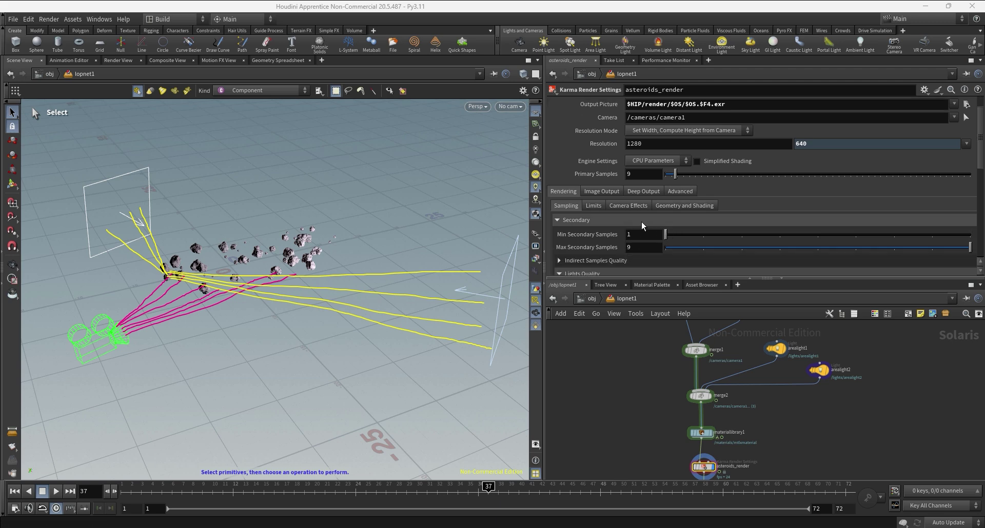
pyautogui.click(634, 205)
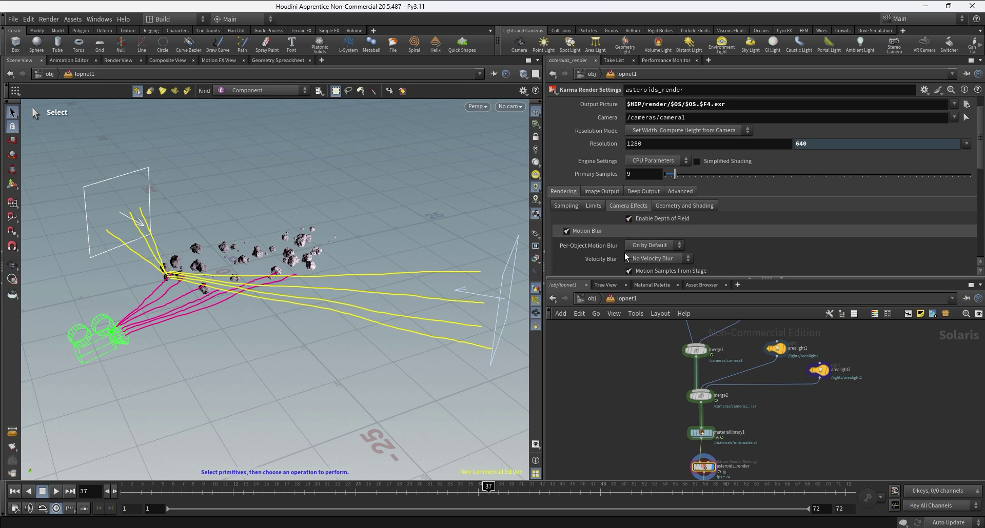
pyautogui.click(567, 232)
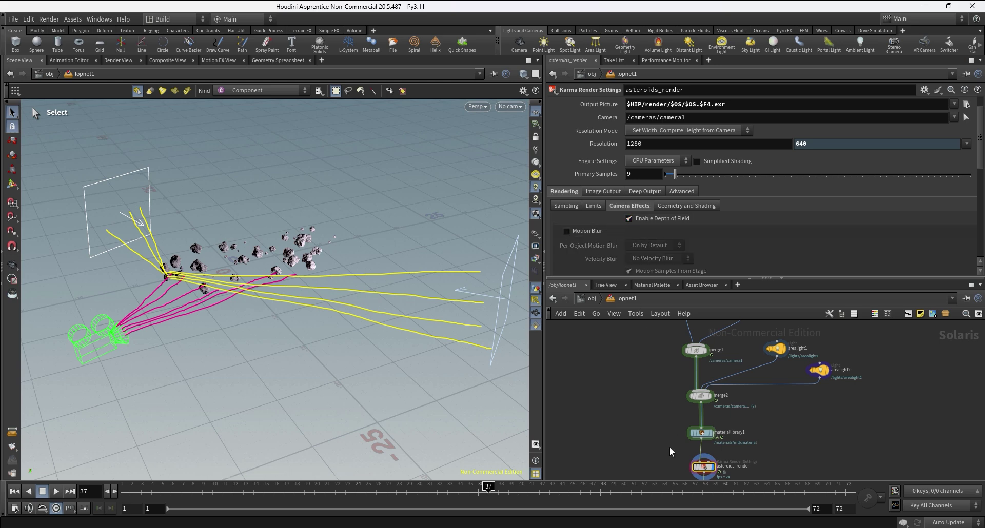
pyautogui.moveTo(670, 448); pyautogui.dragTo(668, 397, button='middle')
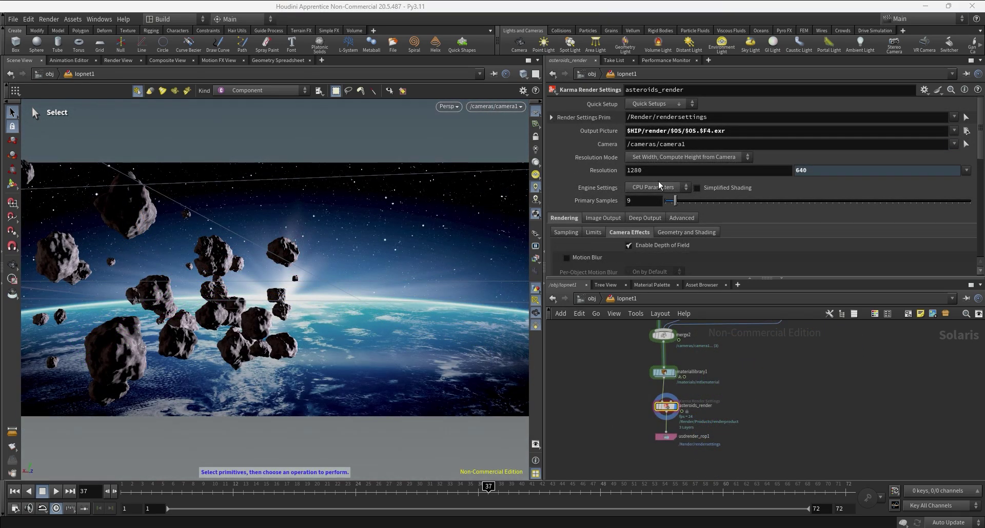
pyautogui.click(666, 437)
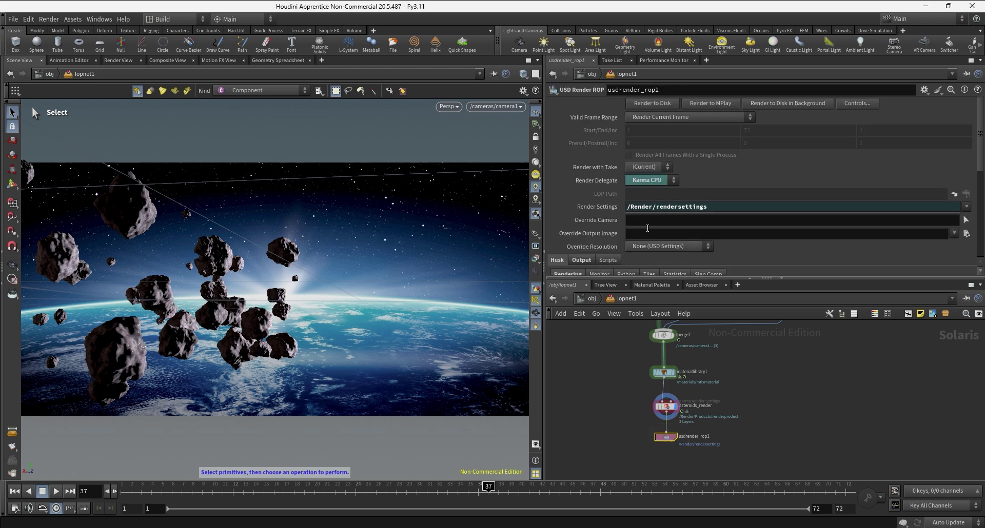
# Render a preview frame from usdrender_rop1 in MPlay and zoom into the asteroid noise
pyautogui.click(666, 406)
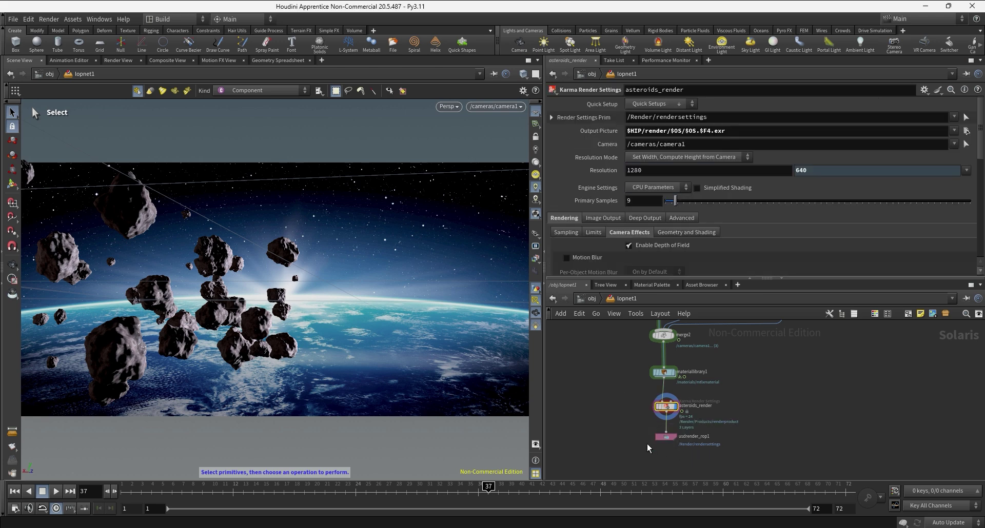
pyautogui.click(666, 437)
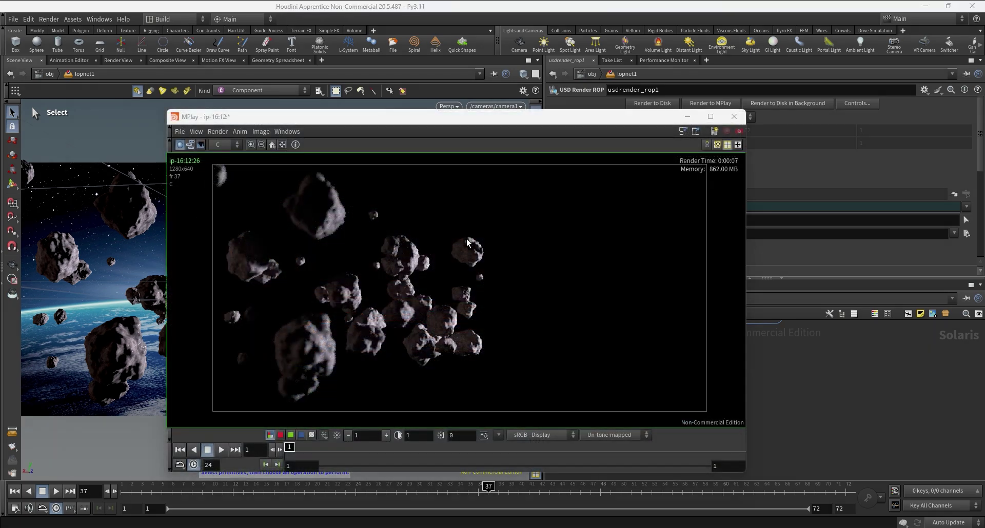
pyautogui.scroll(6, 315, 332)
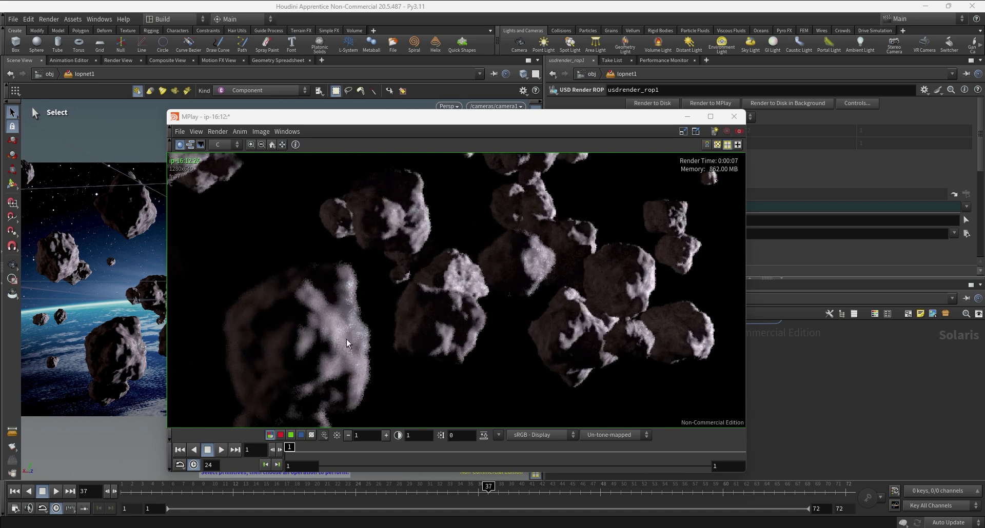
pyautogui.scroll(-5, 485, 303)
pyautogui.scroll(5, 639, 262)
pyautogui.moveTo(640, 262); pyautogui.dragTo(548, 387, button='middle')
# Pan across other asteroids in the zoomed render, then recenter the whole image
pyautogui.scroll(-2, 549, 387)
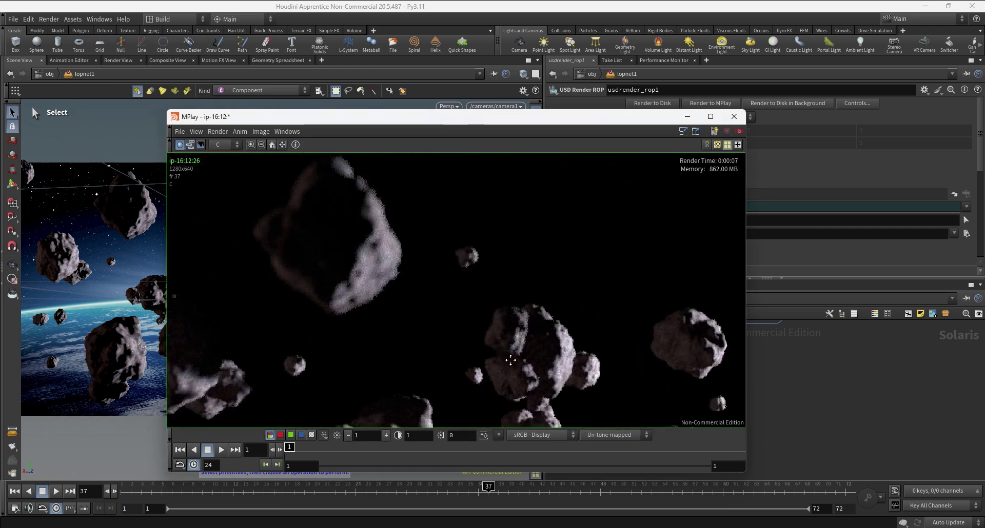
pyautogui.scroll(3, 409, 229)
pyautogui.moveTo(458, 301); pyautogui.dragTo(465, 331, button='middle')
pyautogui.scroll(-3, 635, 382)
pyautogui.scroll(2, 310, 359)
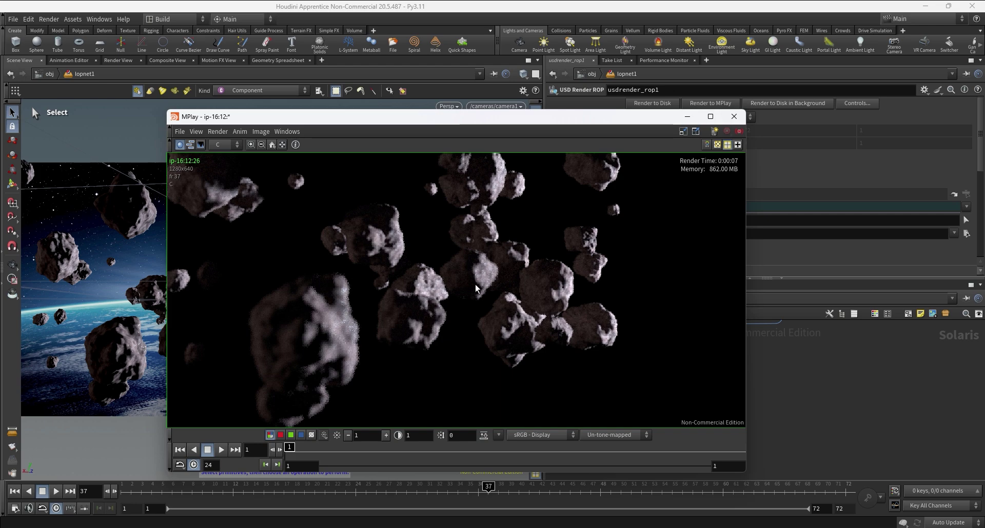
pyautogui.scroll(-2, 448, 303)
pyautogui.moveTo(447, 318); pyautogui.dragTo(413, 323, button='middle')
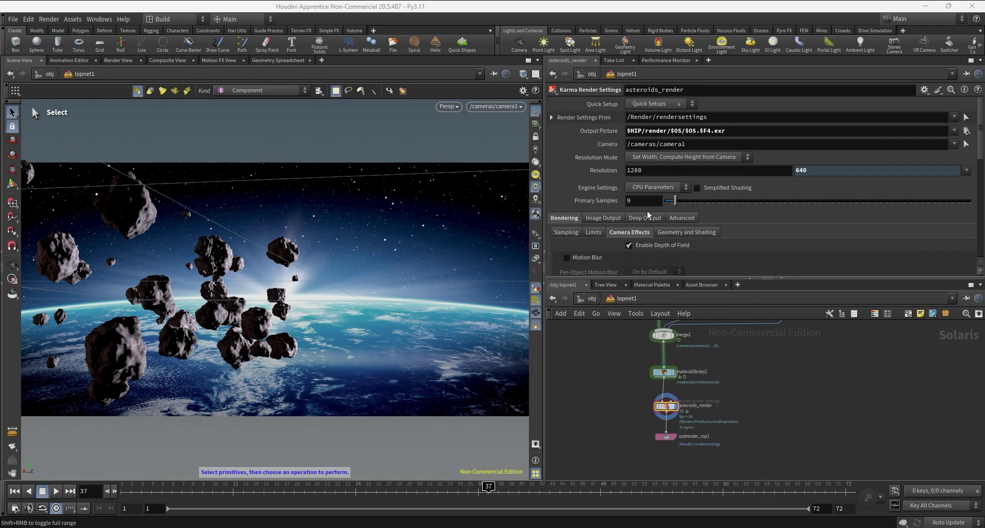
# Set Primary Samples to the expression 9*4, evaluating to 36
pyautogui.click(647, 201)
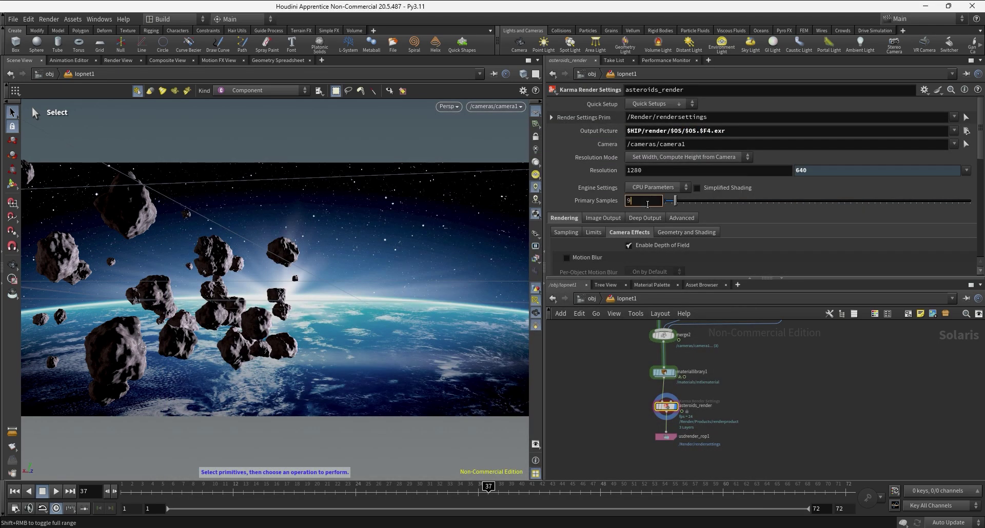
pyautogui.write('*4')
pyautogui.press('Return')
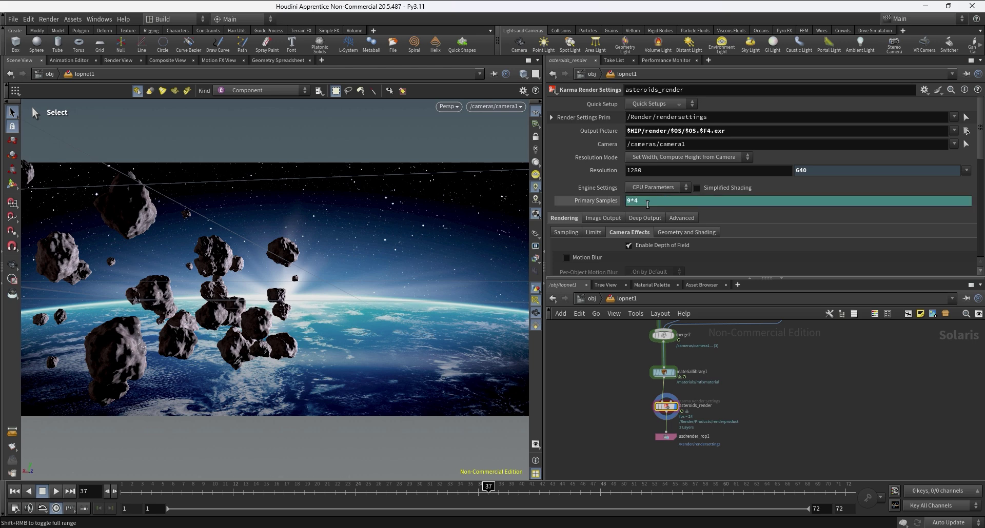
pyautogui.click(604, 202)
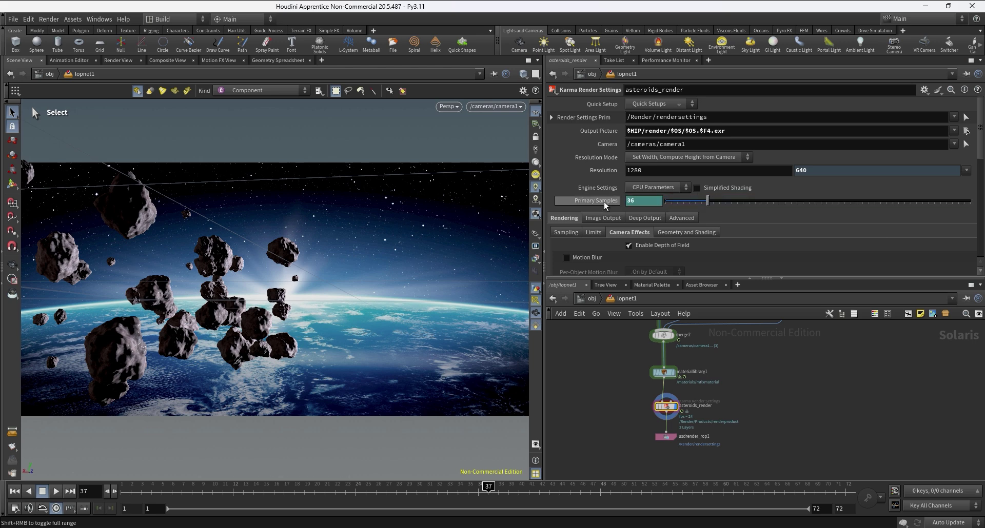
# Re-render usdrender_rop1 to MPlay and compare the 36-sample frame against the first render
pyautogui.click(666, 437)
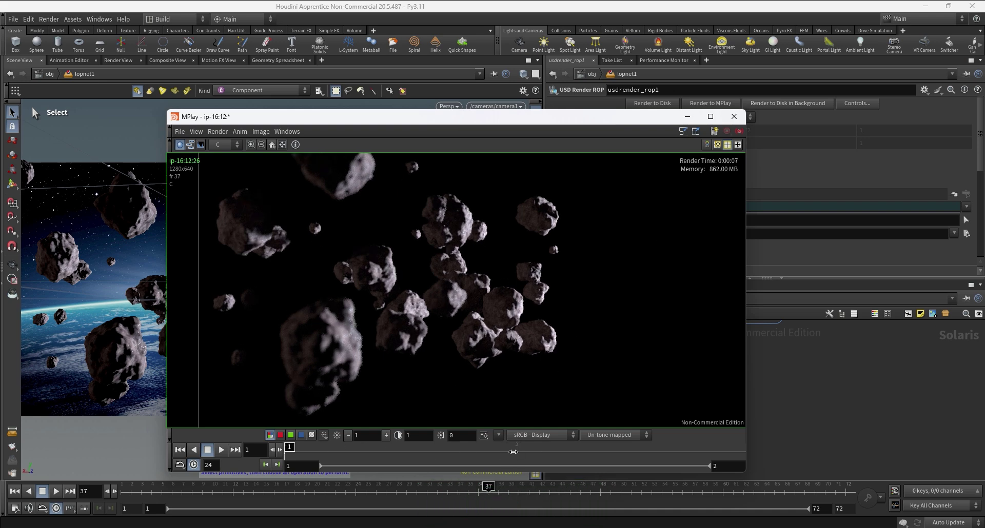
pyautogui.moveTo(519, 452)
pyautogui.mouseDown()
pyautogui.moveTo(508, 452)
pyautogui.moveTo(539, 453)
pyautogui.moveTo(310, 454)
pyautogui.mouseUp()
pyautogui.click(514, 454)
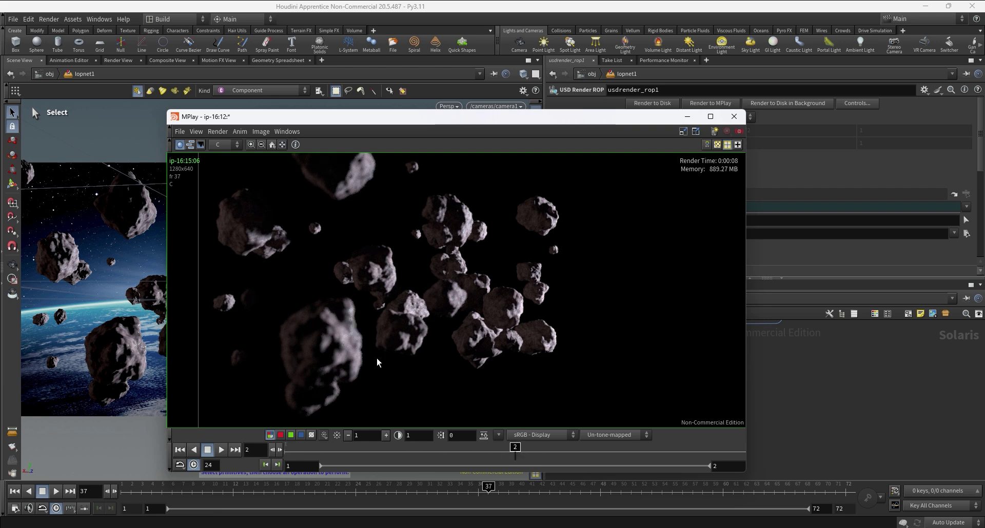
pyautogui.moveTo(499, 457)
pyautogui.mouseDown()
pyautogui.moveTo(333, 454)
pyautogui.moveTo(514, 453)
pyautogui.mouseUp()
pyautogui.scroll(-2, 451, 336)
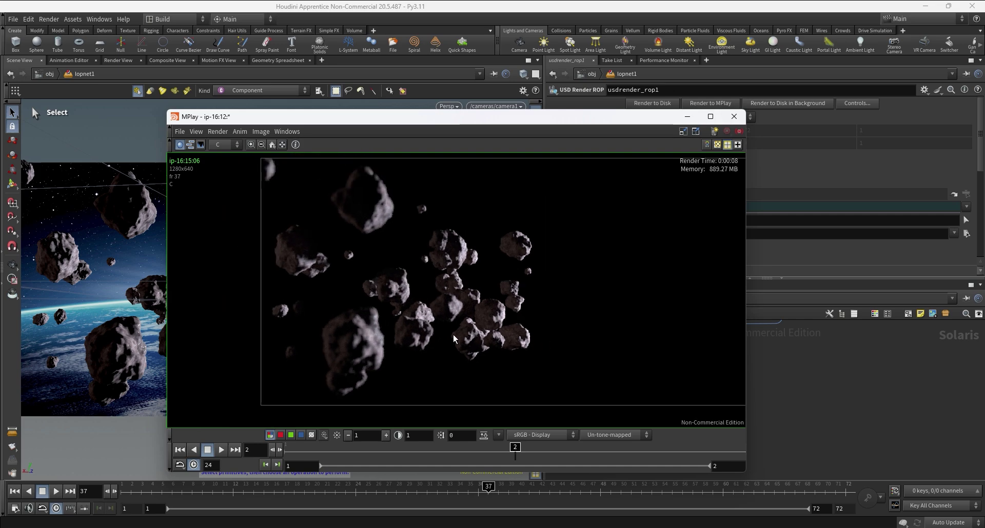
pyautogui.moveTo(454, 334); pyautogui.dragTo(433, 336, button='middle')
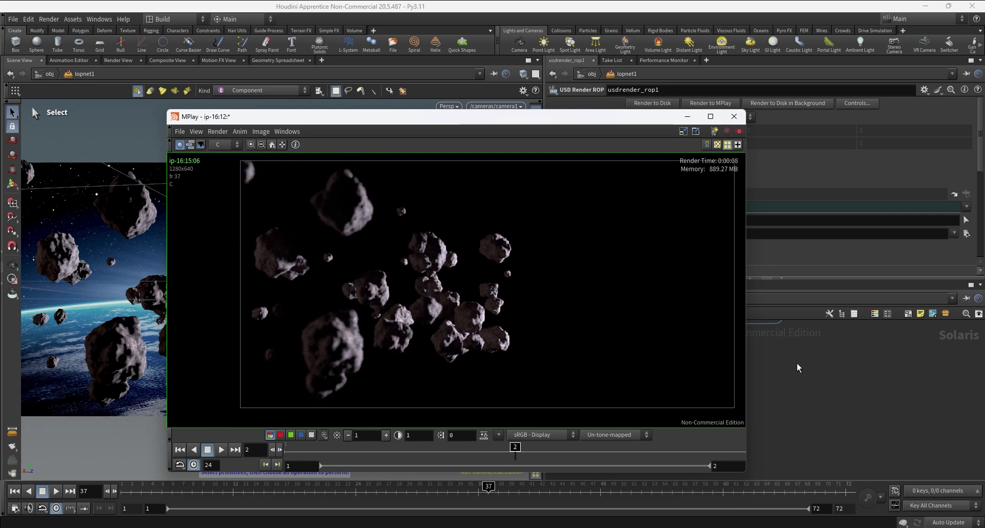
# Close the flipbook preview and set asteroids_render's Karma primary samples to 64
pyautogui.click(687, 116)
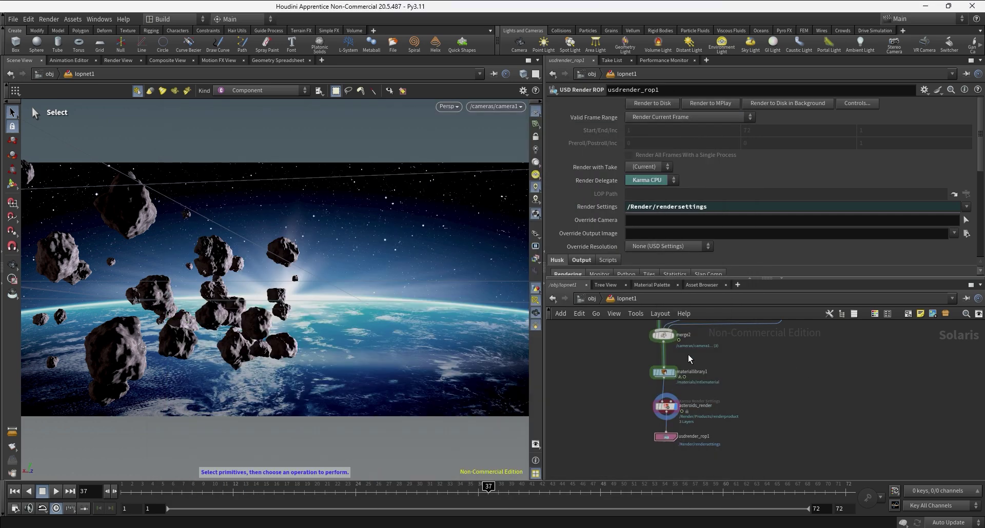
pyautogui.click(666, 406)
pyautogui.click(603, 201)
pyautogui.click(603, 201)
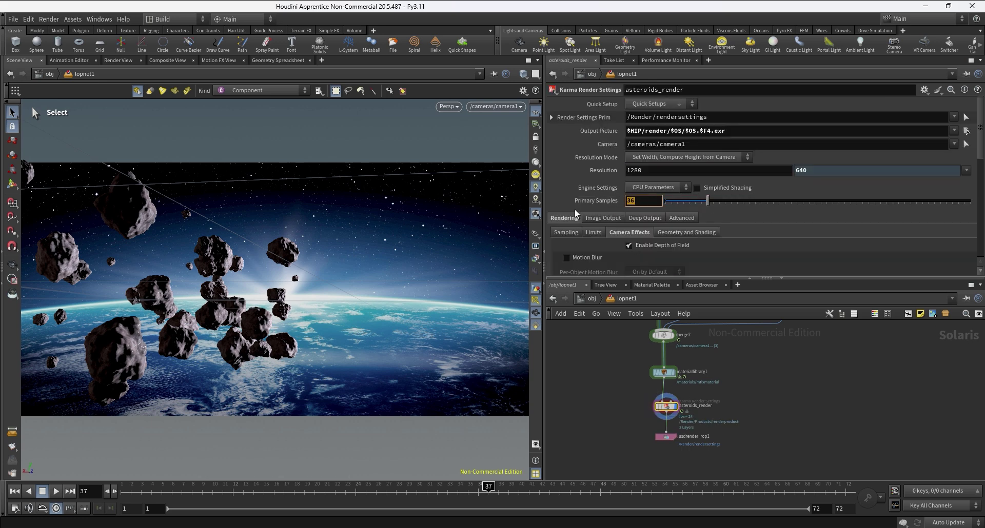
pyautogui.write('64')
pyautogui.press('Return')
pyautogui.click(665, 437)
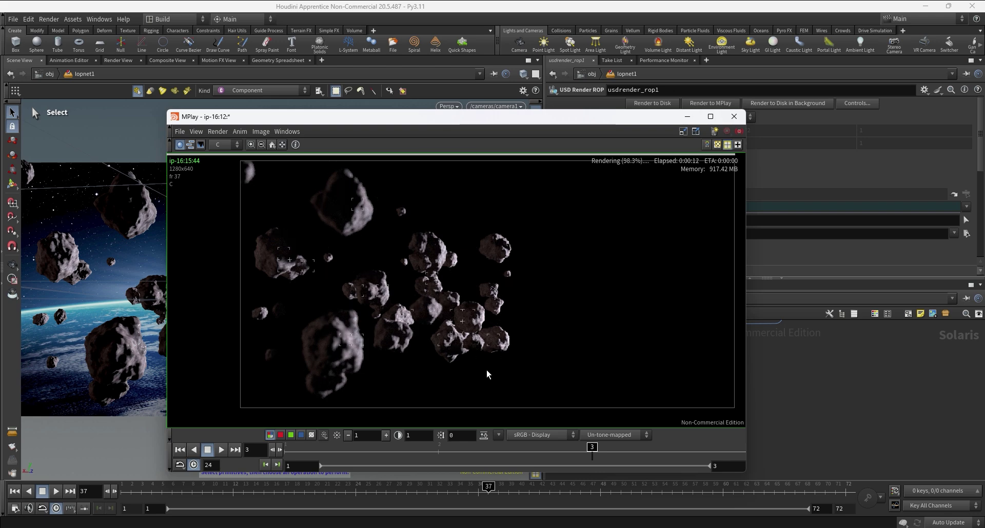
# Flip between stored flipbook renders 2 and 3, then bring up render 1
pyautogui.scroll(1, 382, 361)
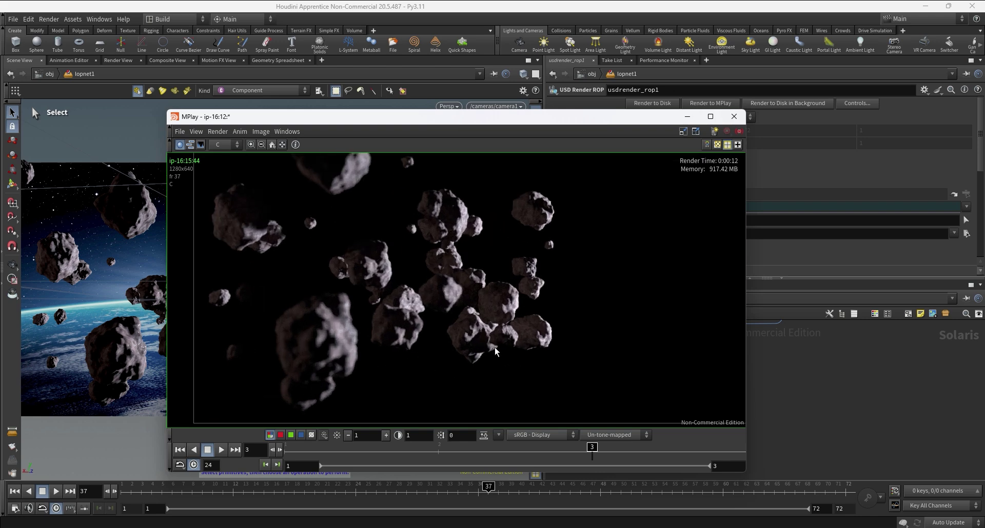
pyautogui.click(574, 452)
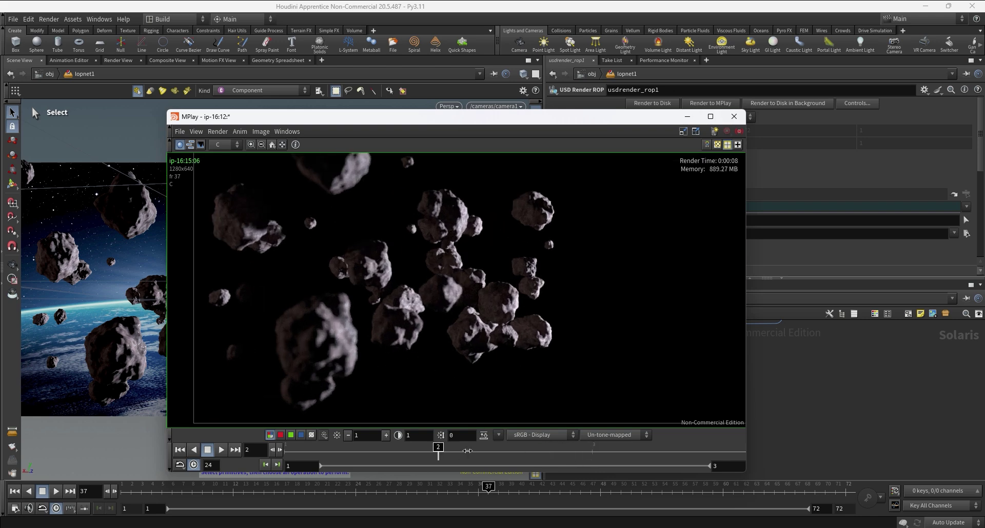
pyautogui.click(593, 452)
pyautogui.click(438, 451)
pyautogui.click(592, 452)
pyautogui.click(439, 447)
pyautogui.click(592, 452)
pyautogui.click(438, 451)
pyautogui.click(289, 451)
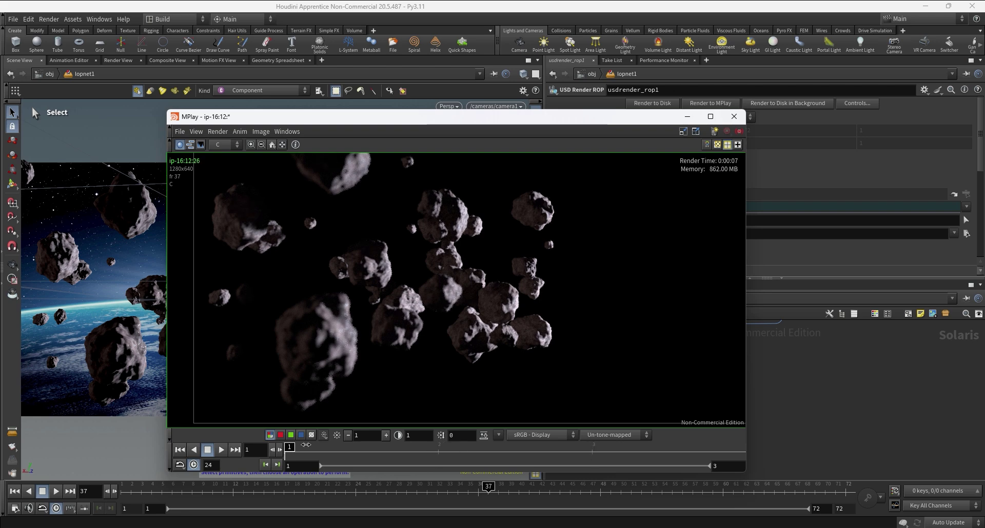
# Alternate among flipbook frames 1, 2 and 3, finishing on the newest render
pyautogui.click(438, 448)
pyautogui.click(592, 449)
pyautogui.click(439, 449)
pyautogui.click(593, 449)
pyautogui.click(446, 449)
pyautogui.click(600, 449)
pyautogui.click(416, 450)
pyautogui.click(438, 449)
pyautogui.click(592, 449)
pyautogui.click(319, 451)
pyautogui.click(439, 449)
pyautogui.click(592, 450)
# Shrink the flipbook image, then review asteroids_render's secondary sampling and ray depth limits
pyautogui.scroll(-2, 524, 265)
pyautogui.moveTo(530, 249); pyautogui.dragTo(473, 308, button='middle')
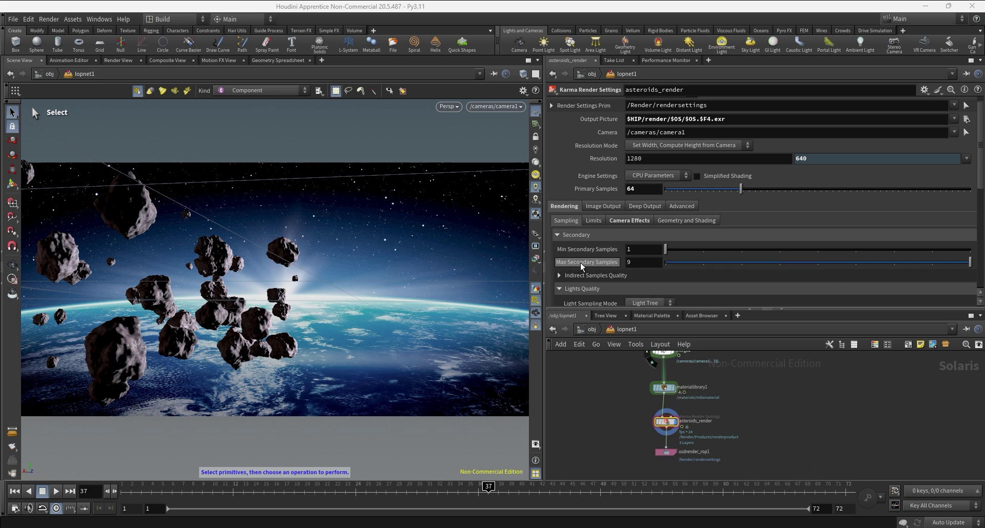
pyautogui.moveTo(581, 264)
pyautogui.click(597, 221)
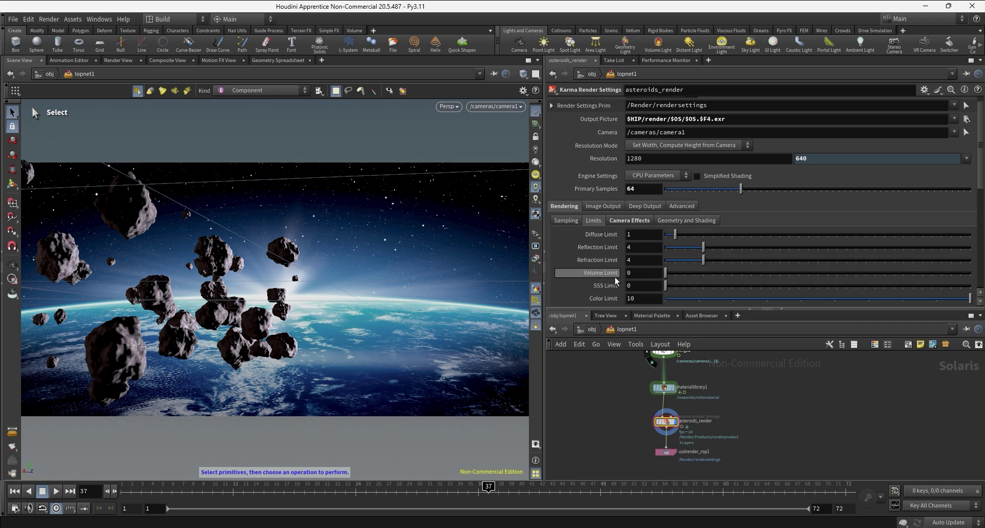
pyautogui.click(573, 220)
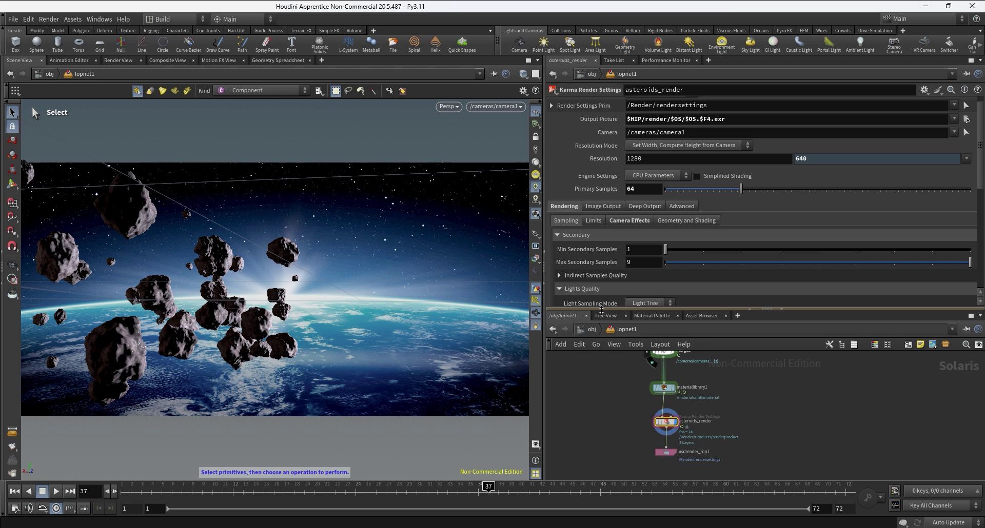
pyautogui.click(591, 220)
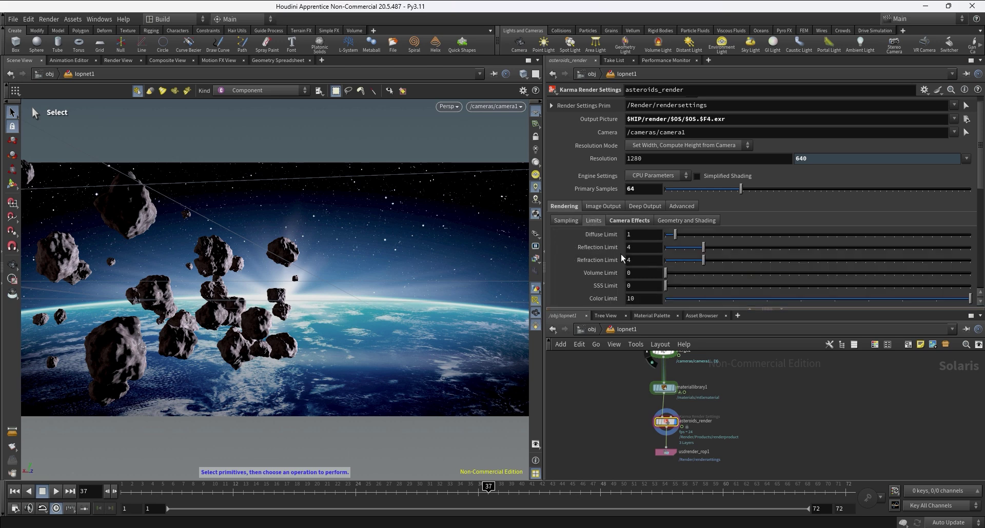
pyautogui.click(569, 220)
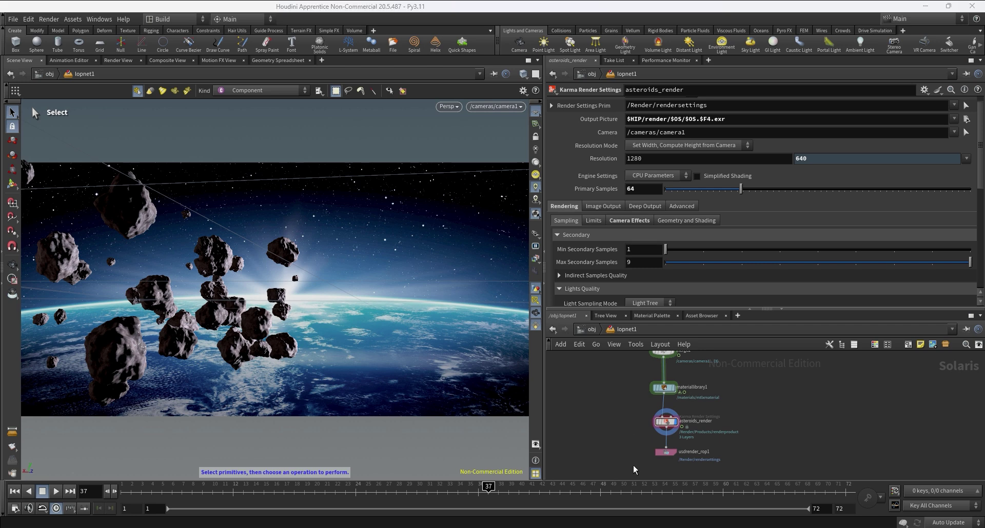
# Set usdrender_rop1 to render frames 1–72, save the scene, and render to disk
pyautogui.click(666, 453)
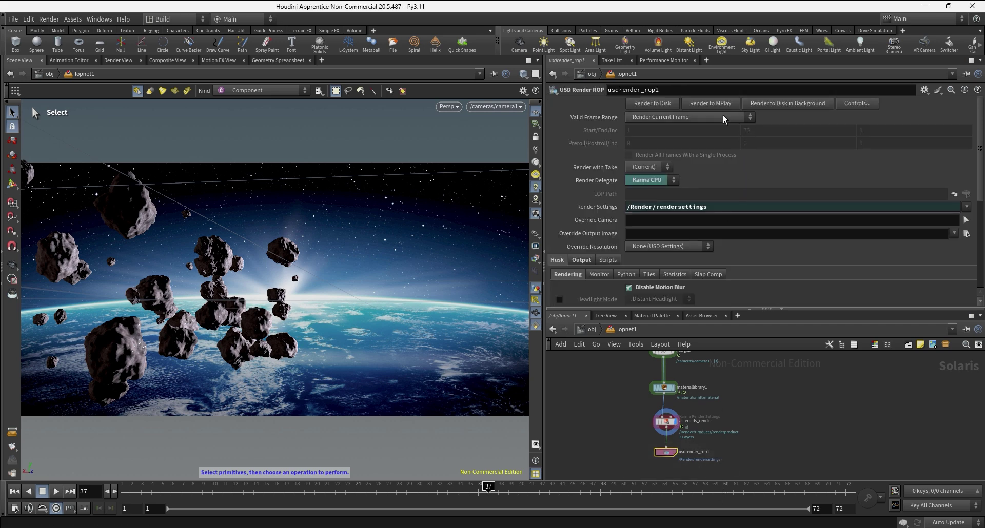
pyautogui.click(684, 118)
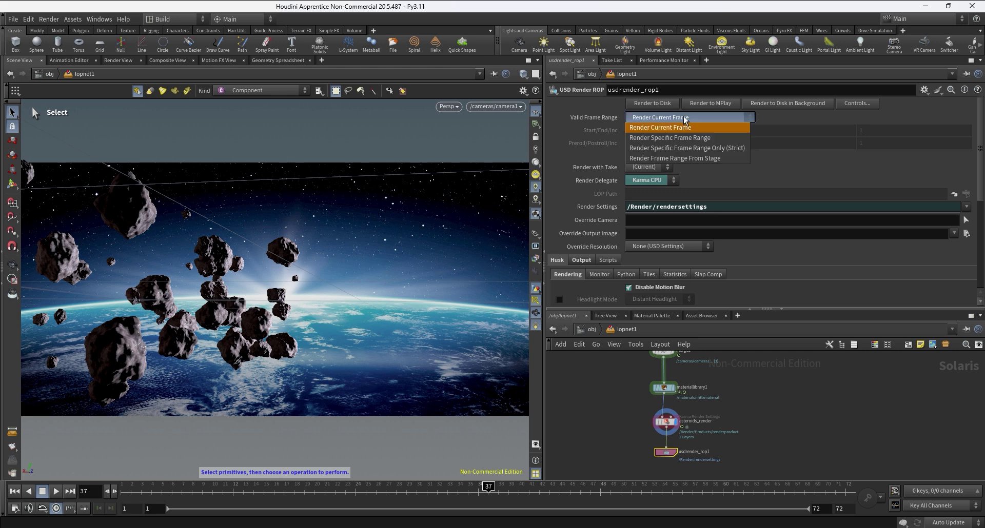
pyautogui.click(676, 134)
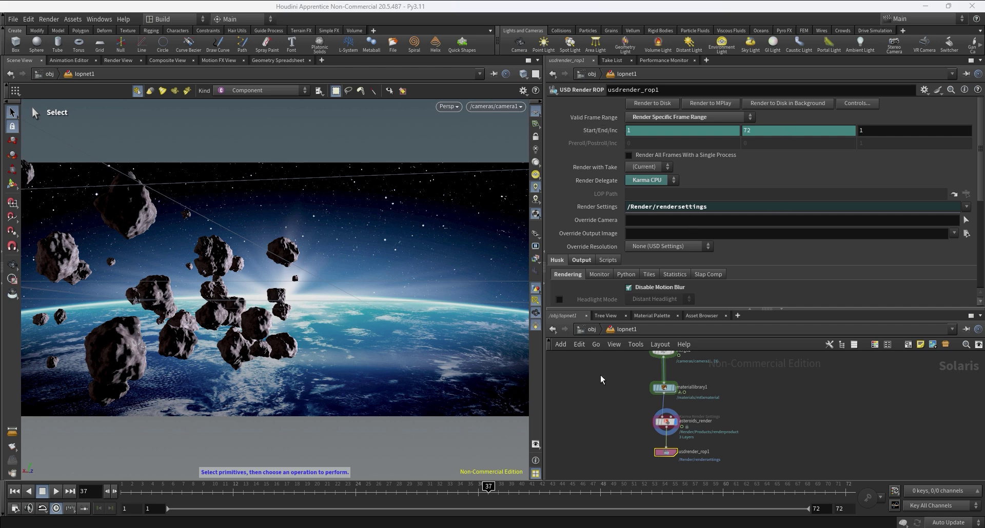
pyautogui.hotkey('ctrl', 's')
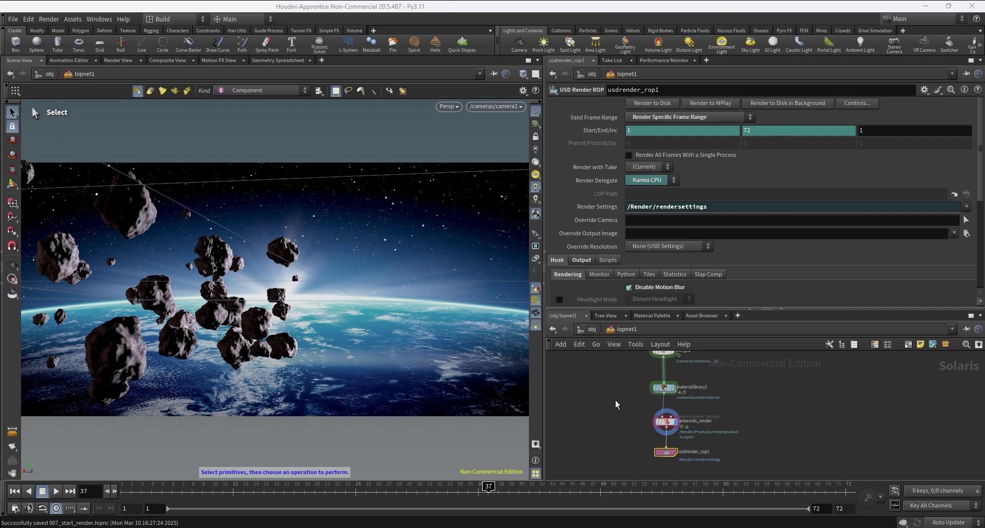
pyautogui.click(651, 104)
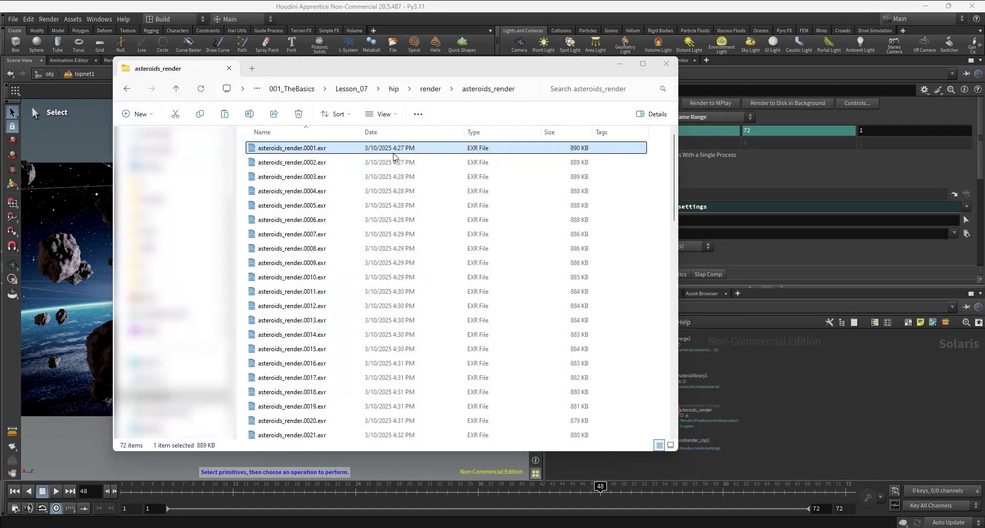
# Scroll the 72 rendered EXR frames and open asteroids_render.0001.exr in Pdplayer
pyautogui.scroll(-1, 676, 193)
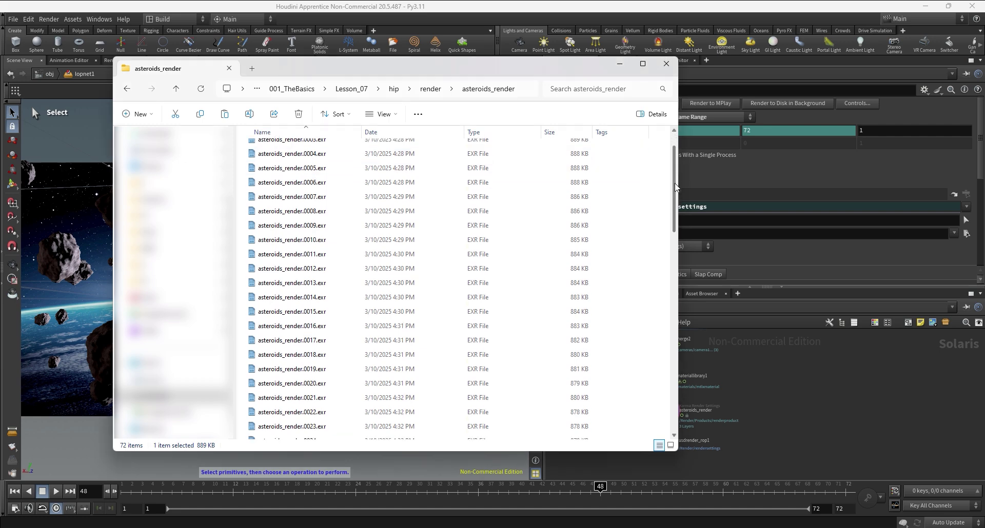
pyautogui.scroll(-5, 676, 192)
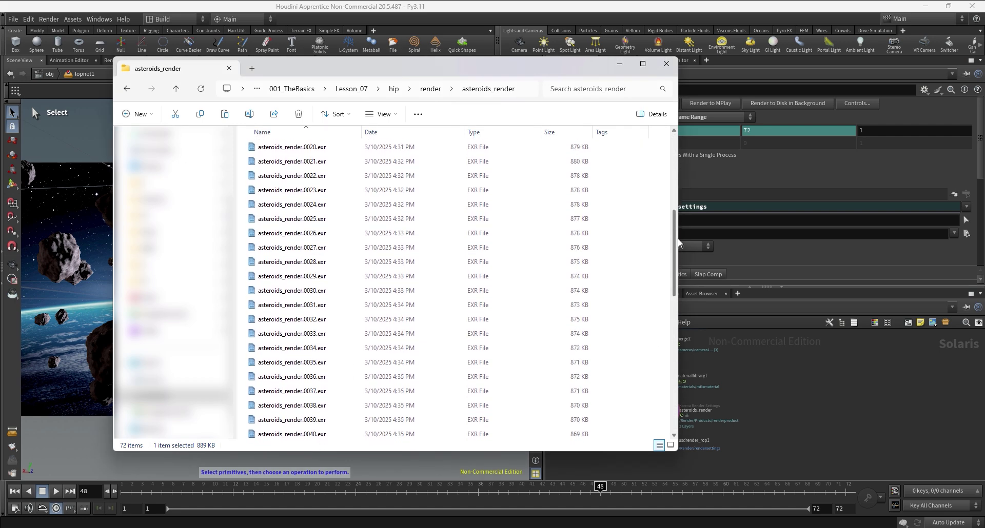
pyautogui.scroll(6, 678, 238)
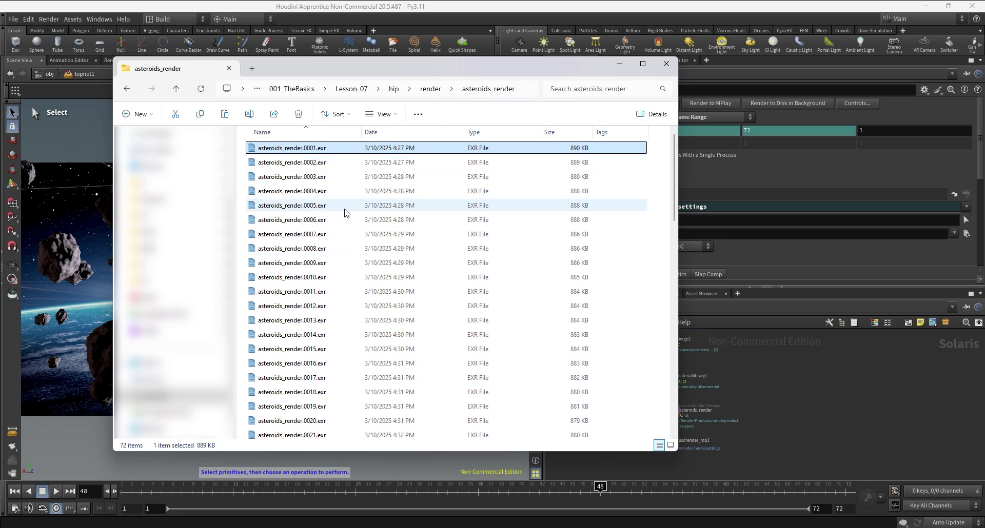
pyautogui.doubleClick(310, 148)
pyautogui.scroll(-1, 520, 197)
# Play the asteroid EXR sequence maximized in Pdplayer, then close the player
pyautogui.press('space')
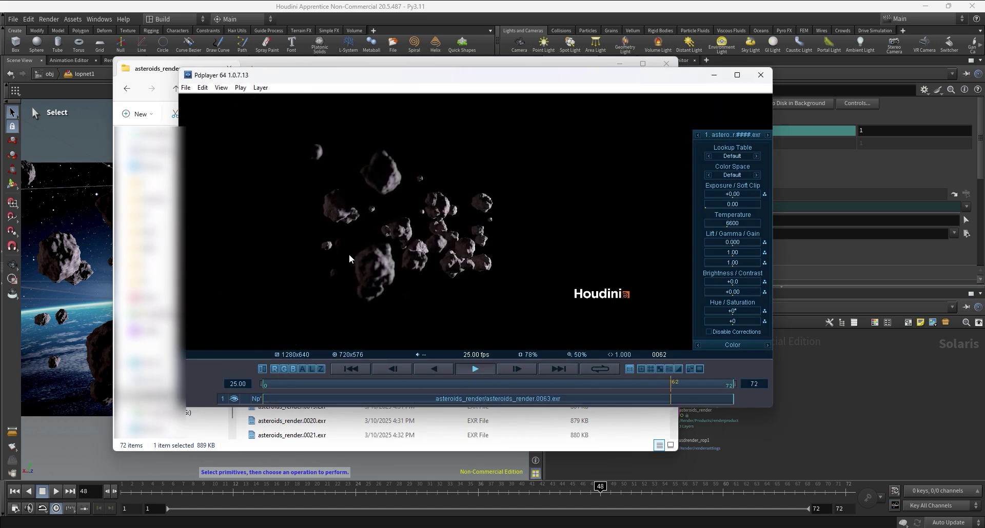
pyautogui.click(737, 75)
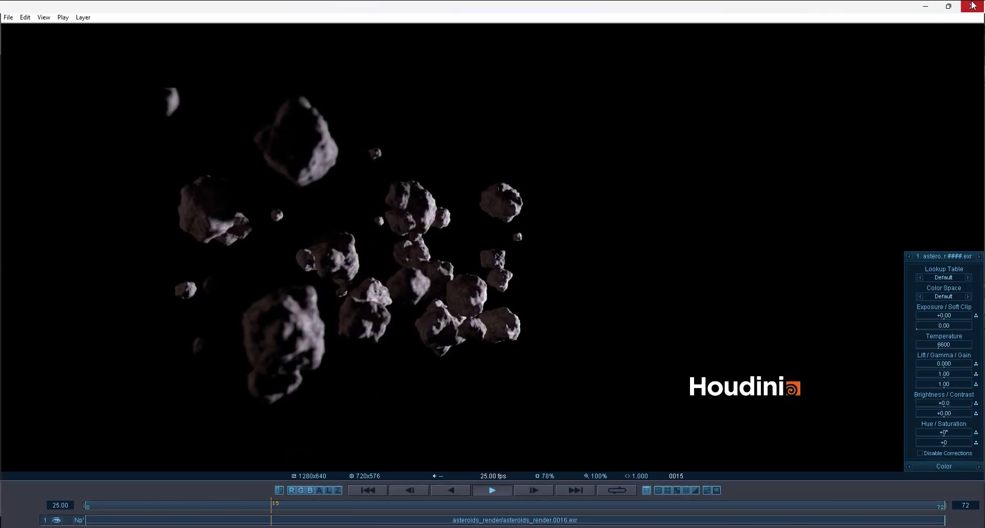
pyautogui.hotkey('alt', 'F4')
pyautogui.hotkey('alt', 'F4')
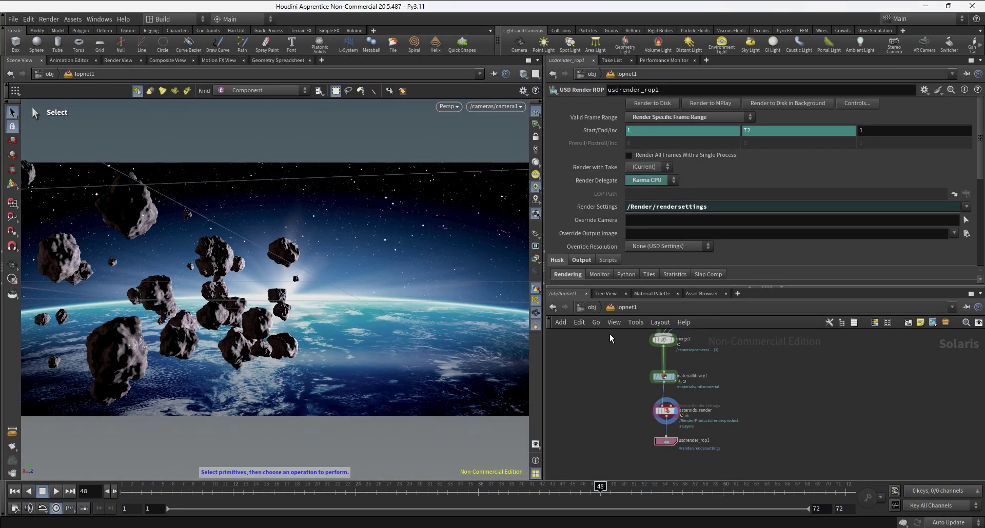
# Create a COP network at /obj and place a File node inside it
pyautogui.click(592, 307)
pyautogui.press('Tab')
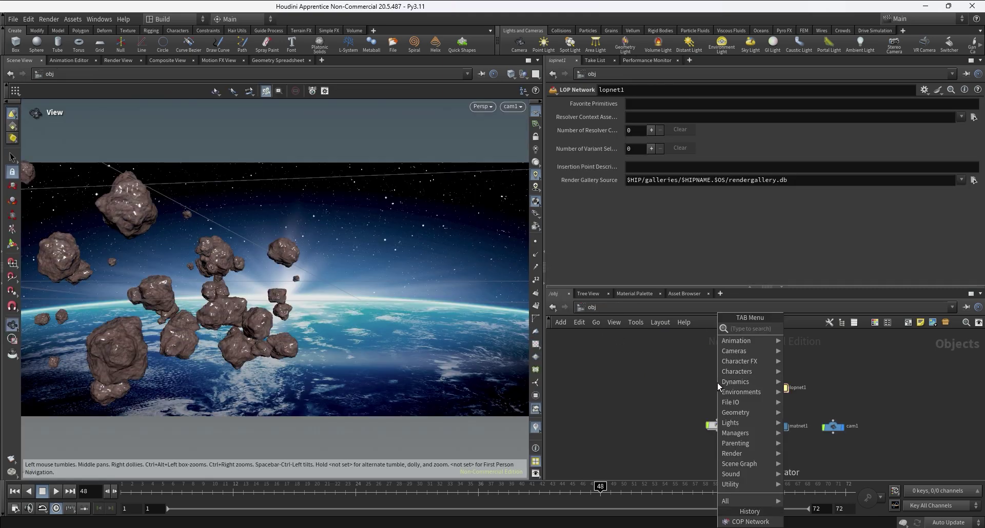
pyautogui.write('cop')
pyautogui.press('Return')
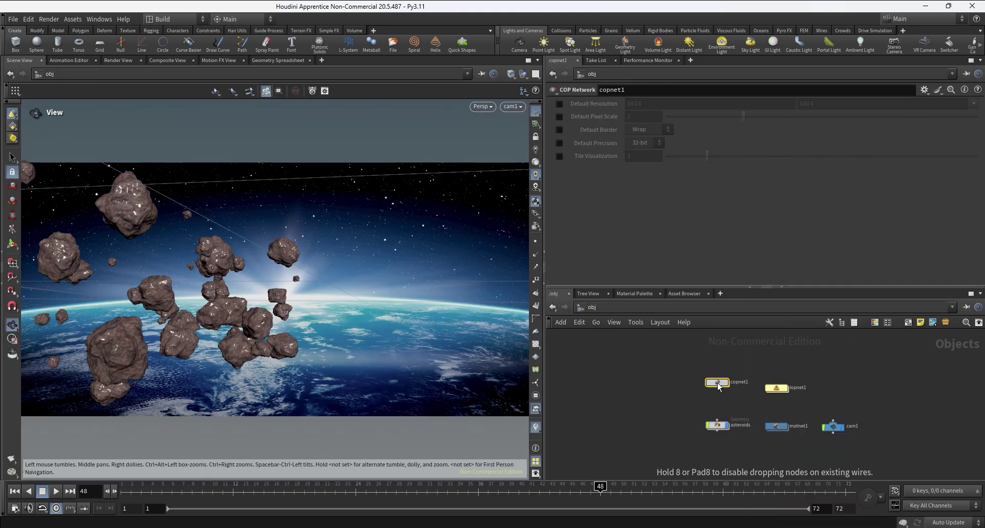
pyautogui.press('Return')
pyautogui.press('Tab')
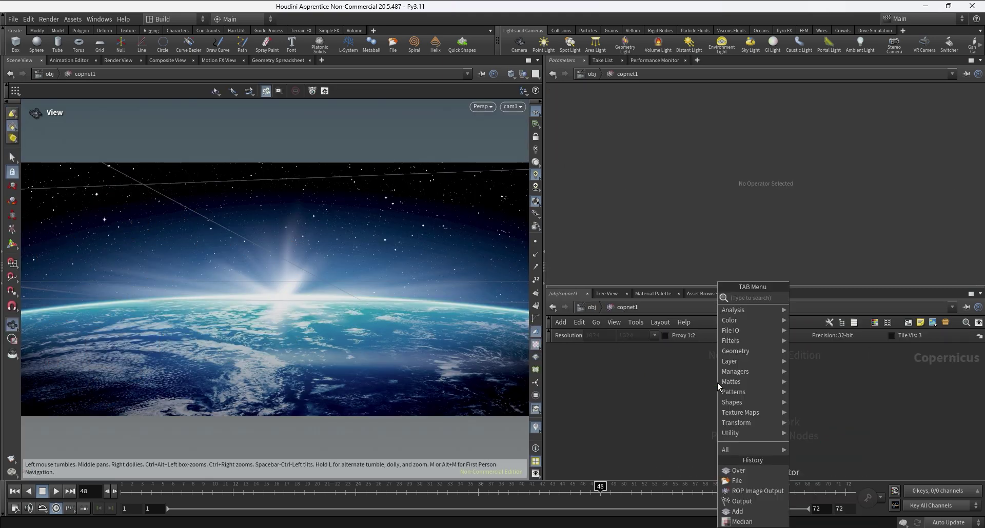
pyautogui.click(736, 481)
pyautogui.click(717, 396)
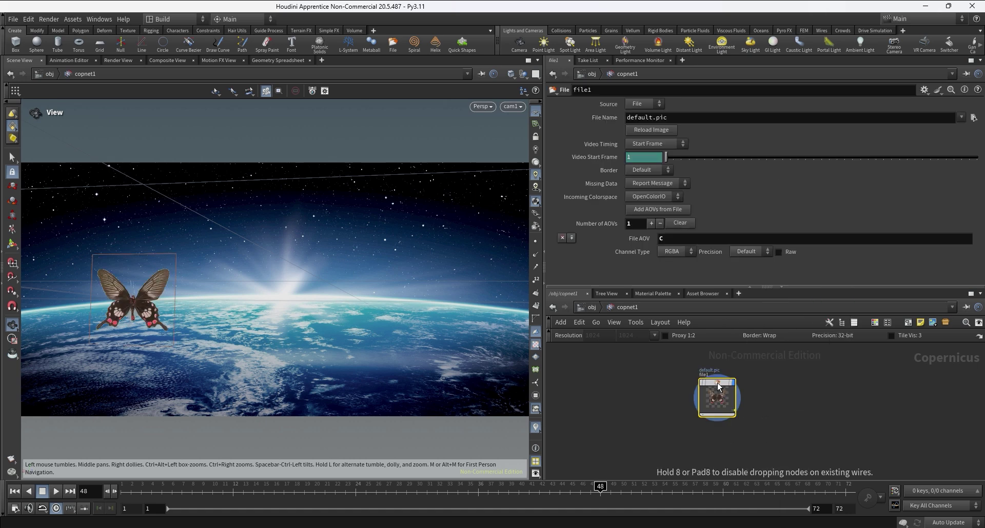
# Load render/asteroids_render/asteroids_render.$F4.exr into the File node
pyautogui.click(973, 117)
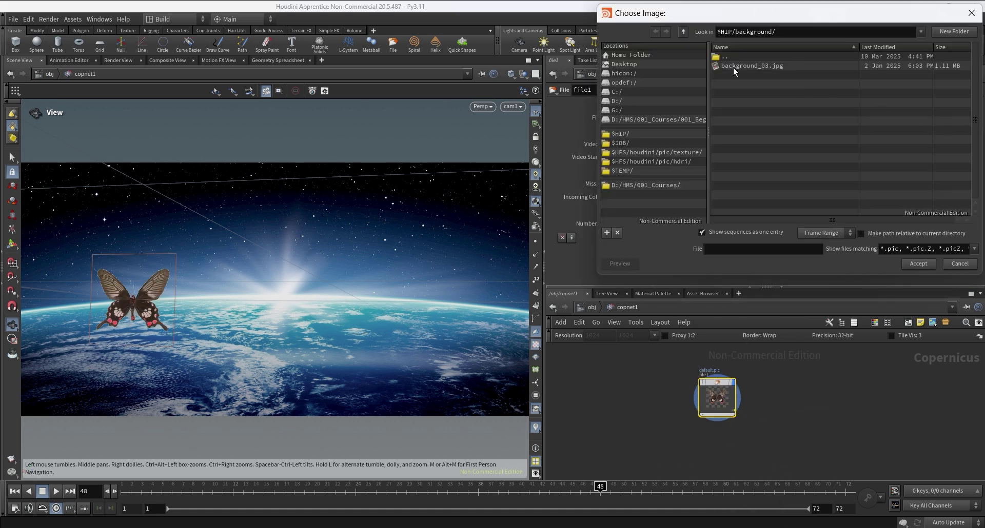
pyautogui.click(683, 32)
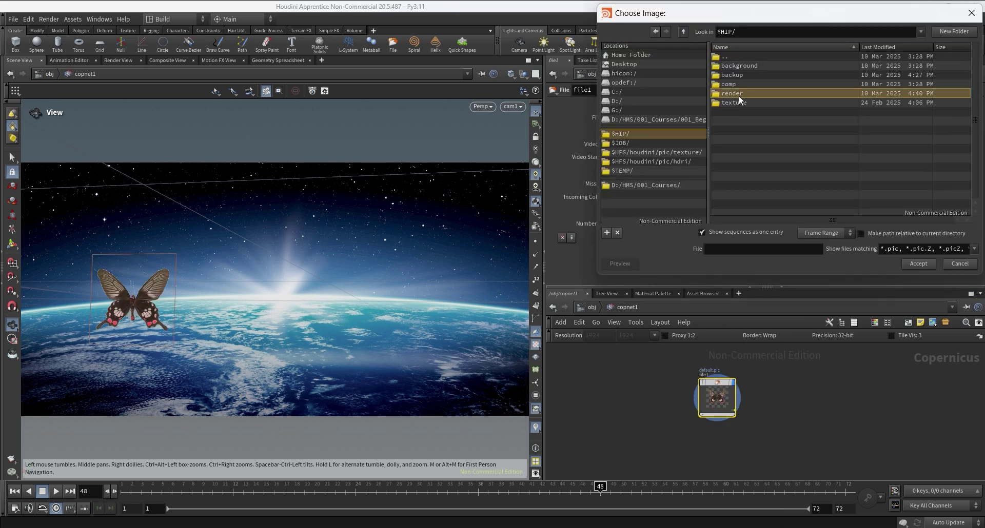
pyautogui.doubleClick(739, 95)
pyautogui.doubleClick(739, 69)
pyautogui.click(740, 67)
pyautogui.doubleClick(739, 67)
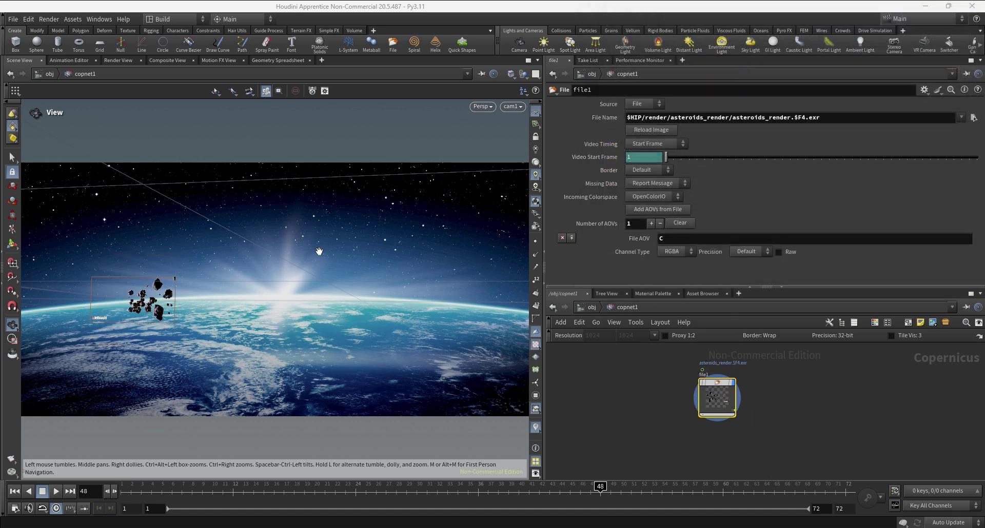
# Show file1's asteroid frames in the Composite View and scrub through the sequence
pyautogui.click(155, 62)
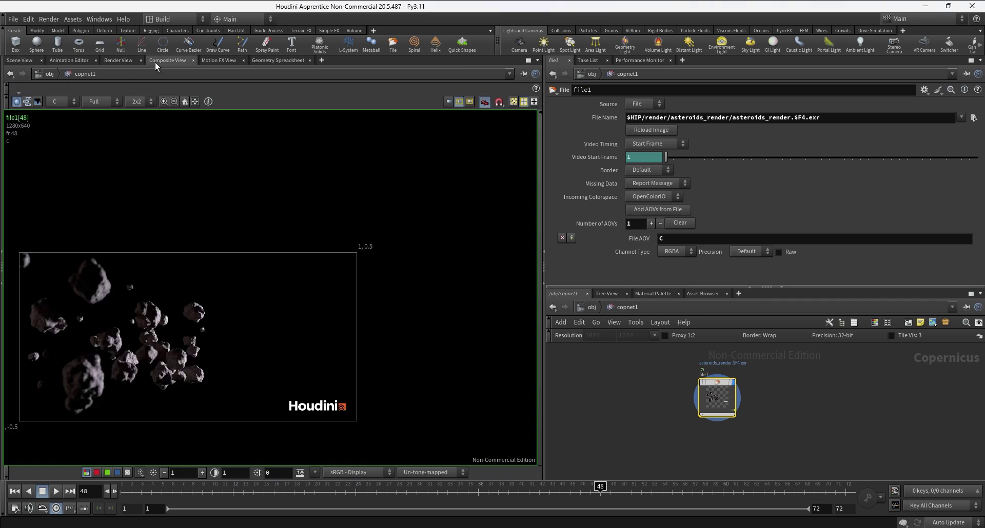
pyautogui.scroll(3, 306, 316)
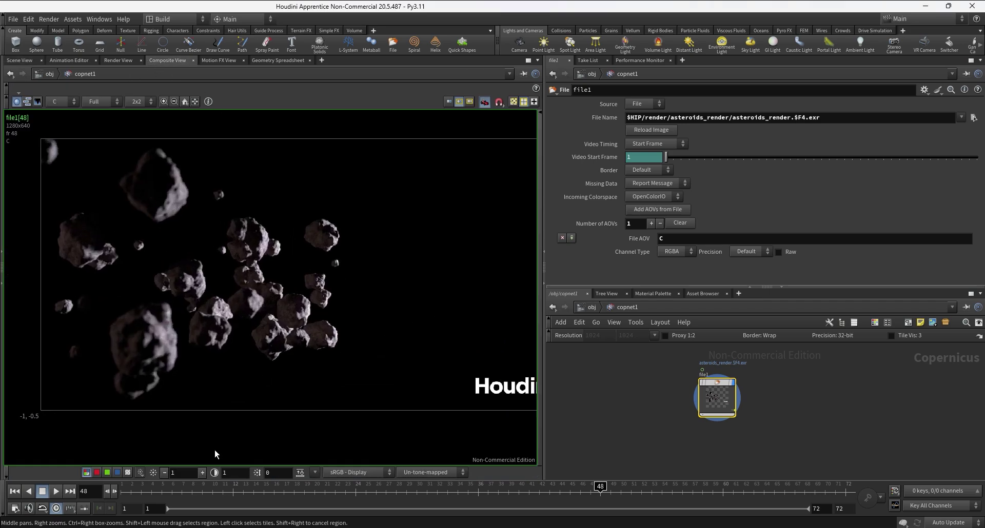
pyautogui.moveTo(141, 492)
pyautogui.mouseDown()
pyautogui.moveTo(368, 494)
pyautogui.moveTo(213, 485)
pyautogui.mouseUp()
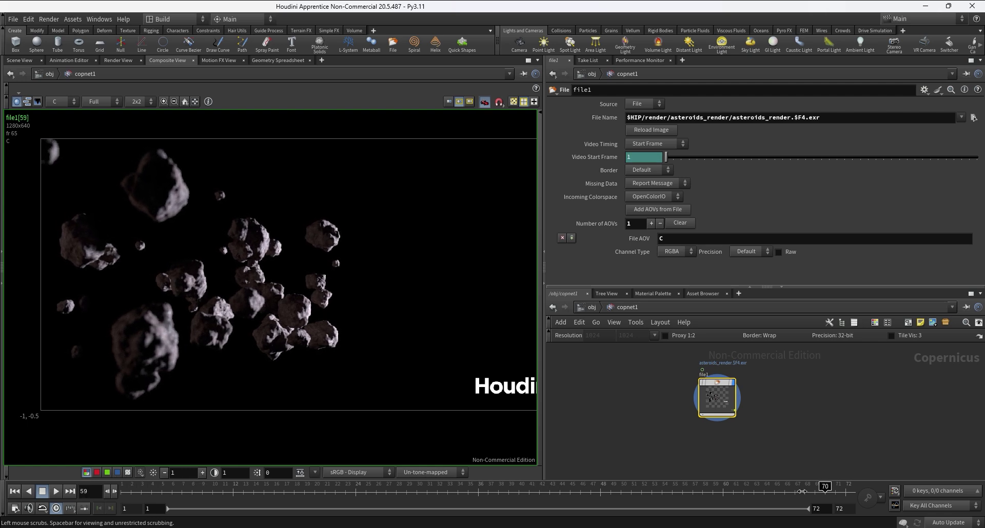